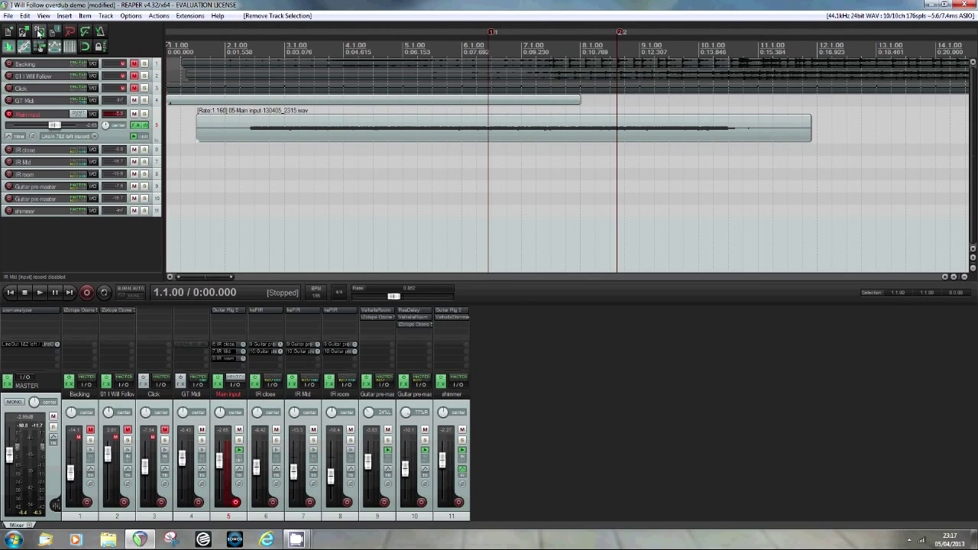
Save the 'I Will Follow overdub demo' project from the toolbar
left_click(38, 33)
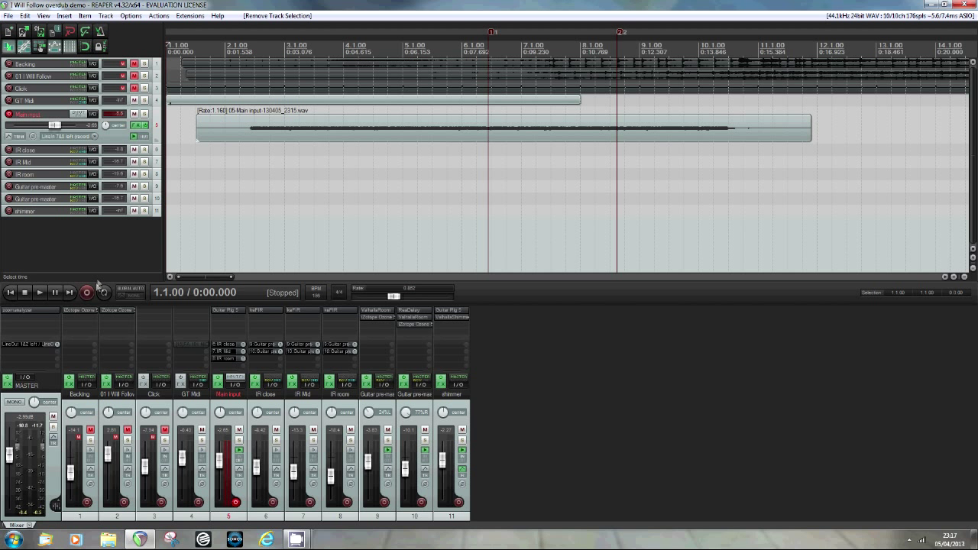
In Media Item Defaults preferences, keep 'Overlap and crossfade items when splitting' enabled at 0:00.010
left_click(129, 16)
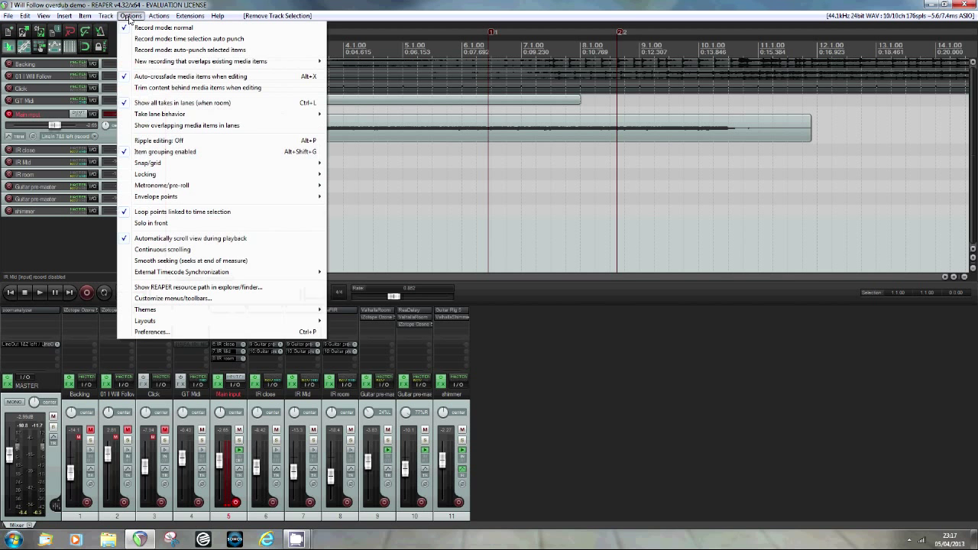
left_click(152, 331)
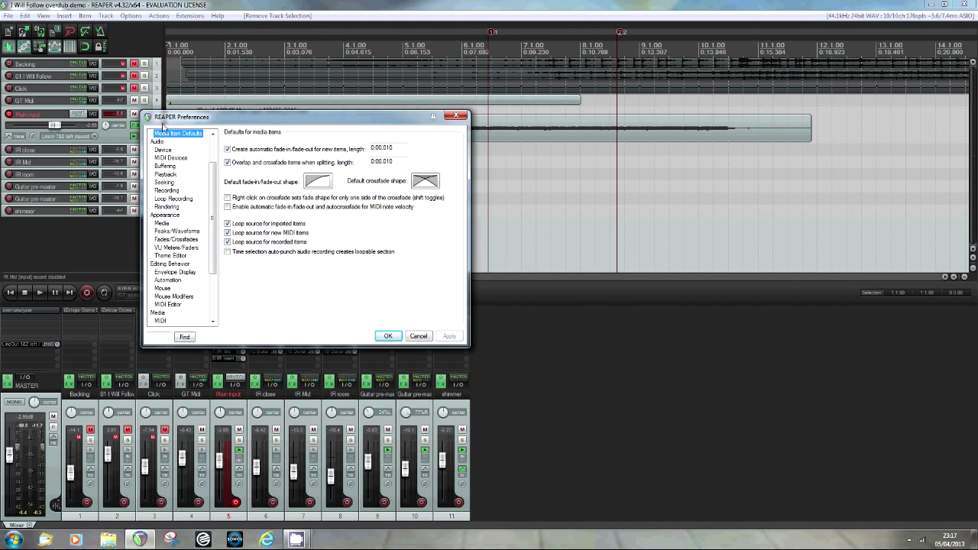
scroll(164, 157, "up", 2)
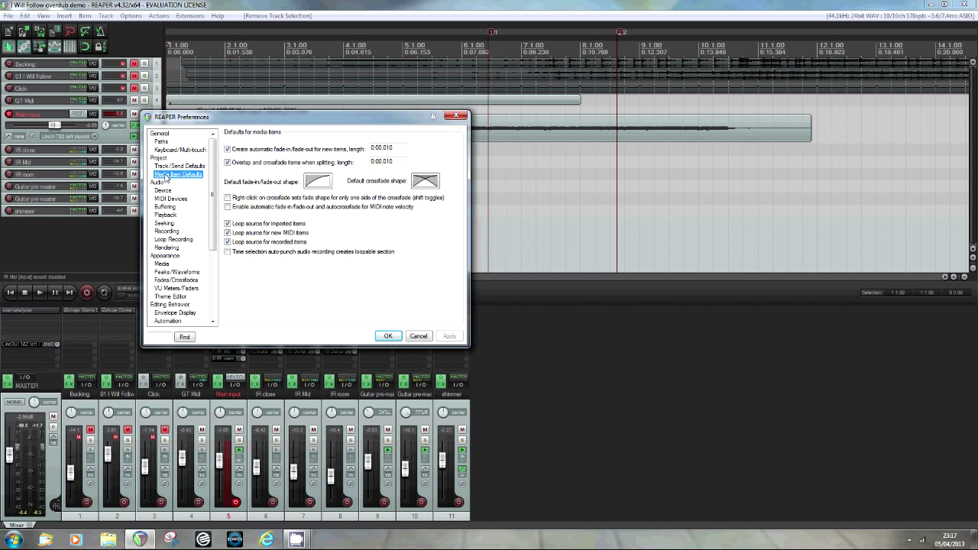
left_click(227, 163)
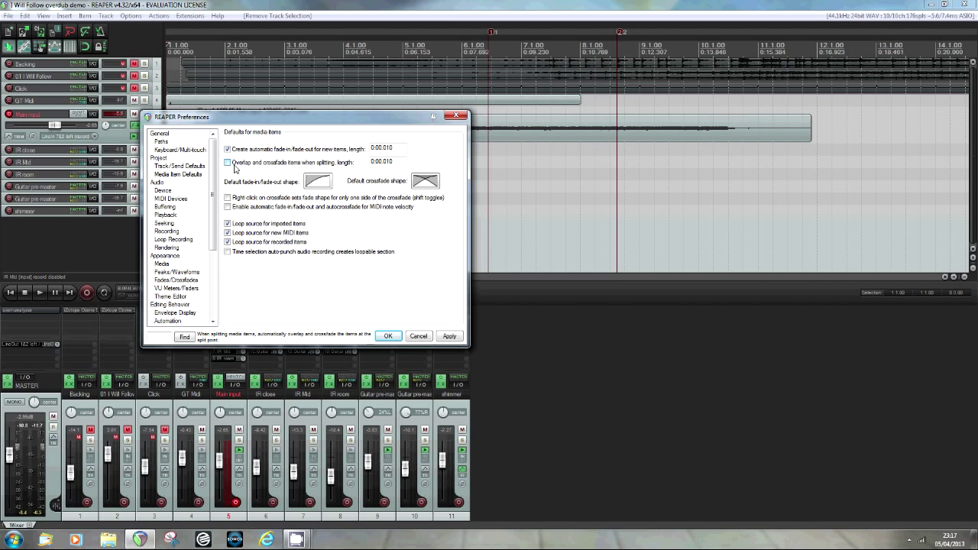
left_click(227, 163)
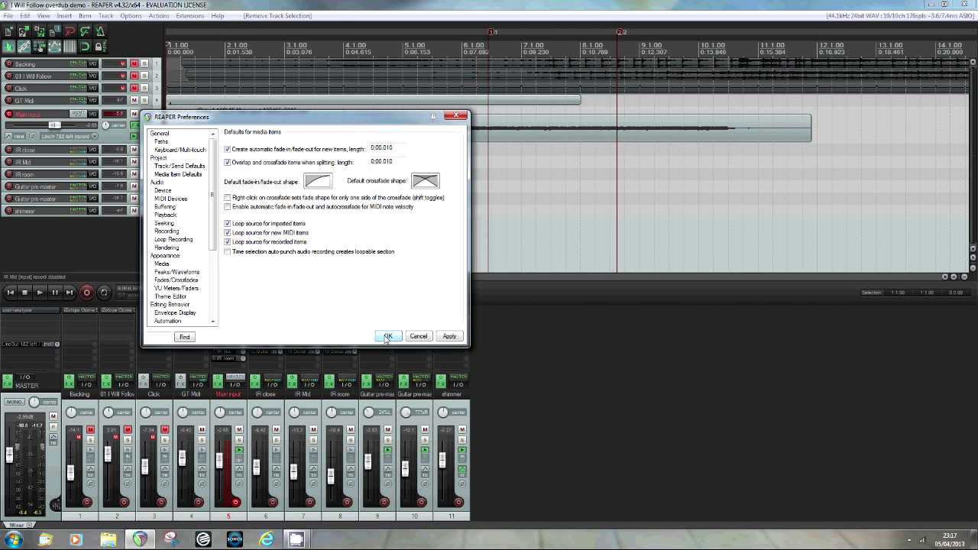
left_click(388, 336)
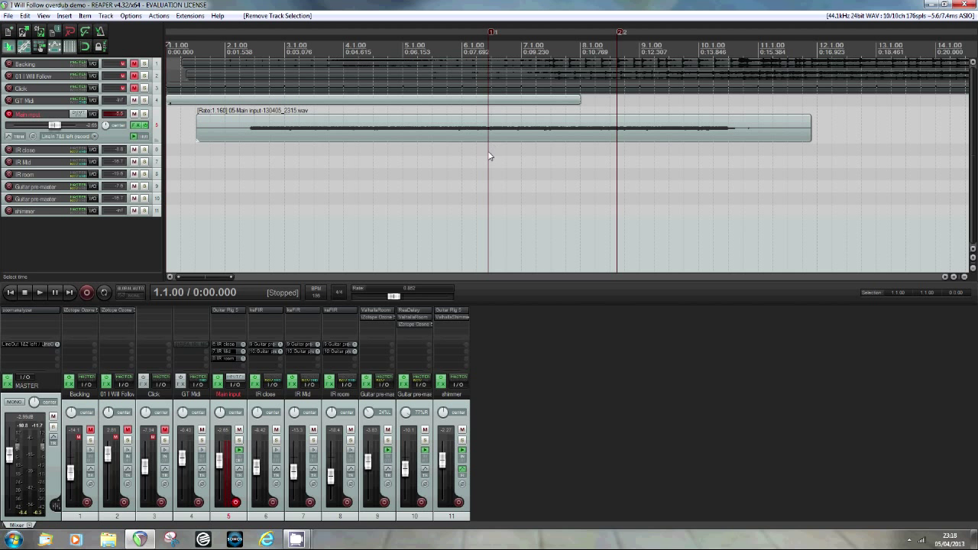
Select bars 6 to 8 and set Record mode to time selection auto punch
left_click_drag(485, 163, 625, 170)
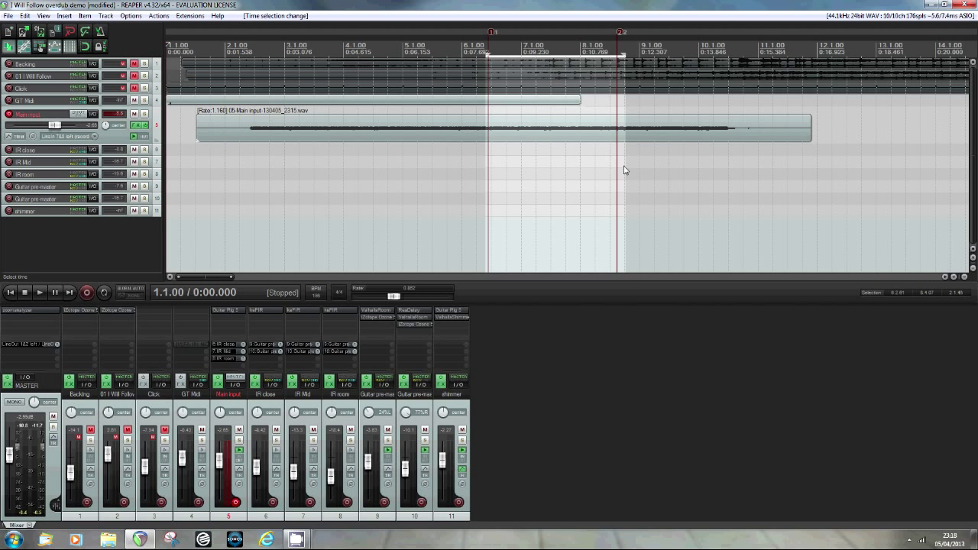
right_click(91, 296)
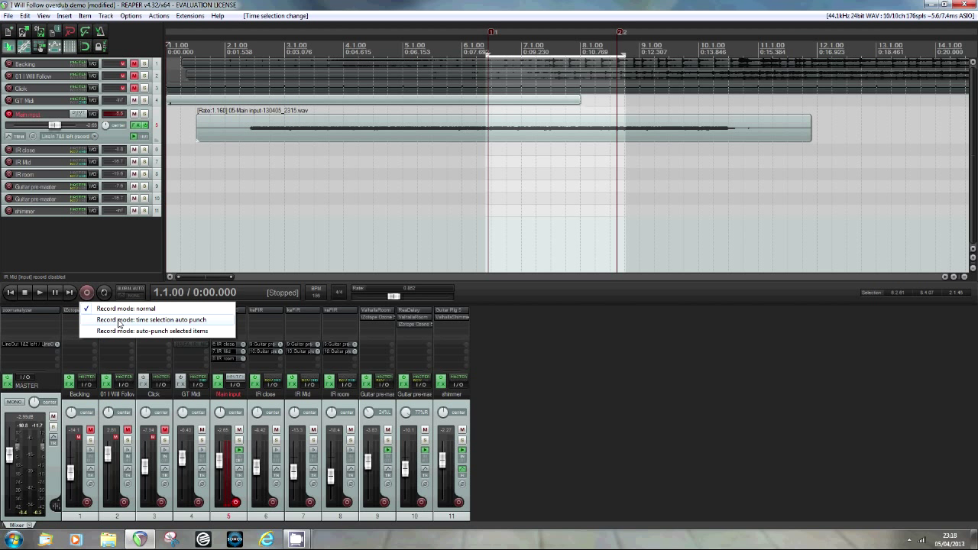
left_click(118, 320)
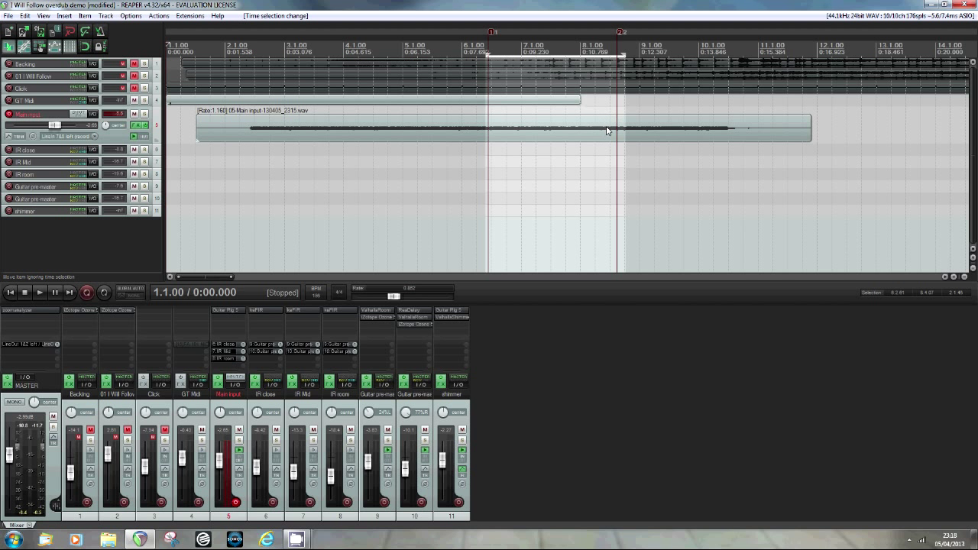
left_click(40, 293)
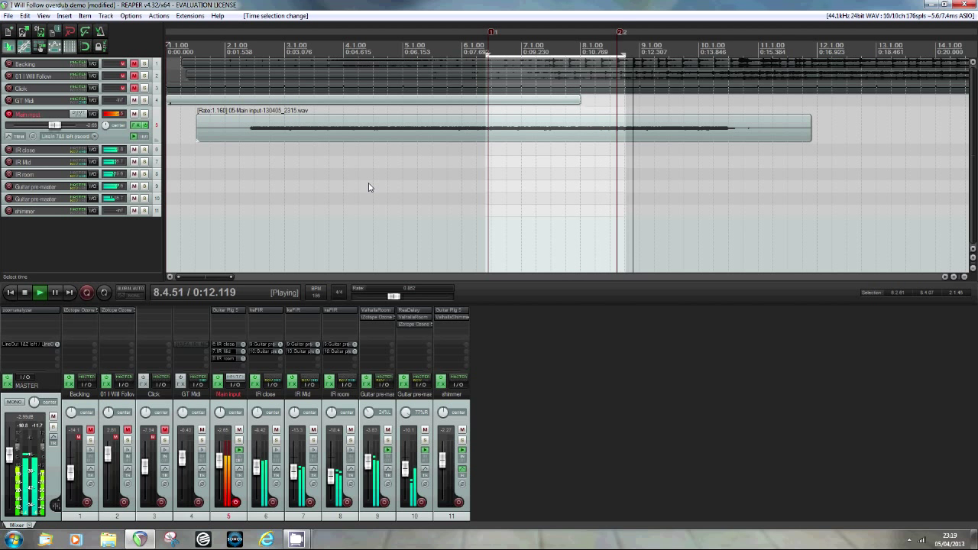
left_click(25, 292)
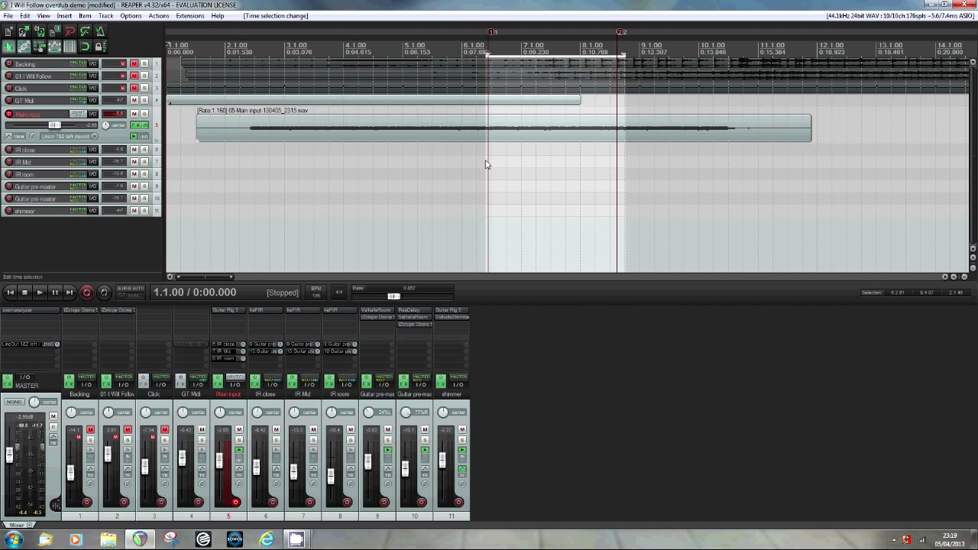
Redraw the time selection over the mistake between markers 1 and 2, keeping time selection auto punch
left_click_drag(487, 164, 624, 161)
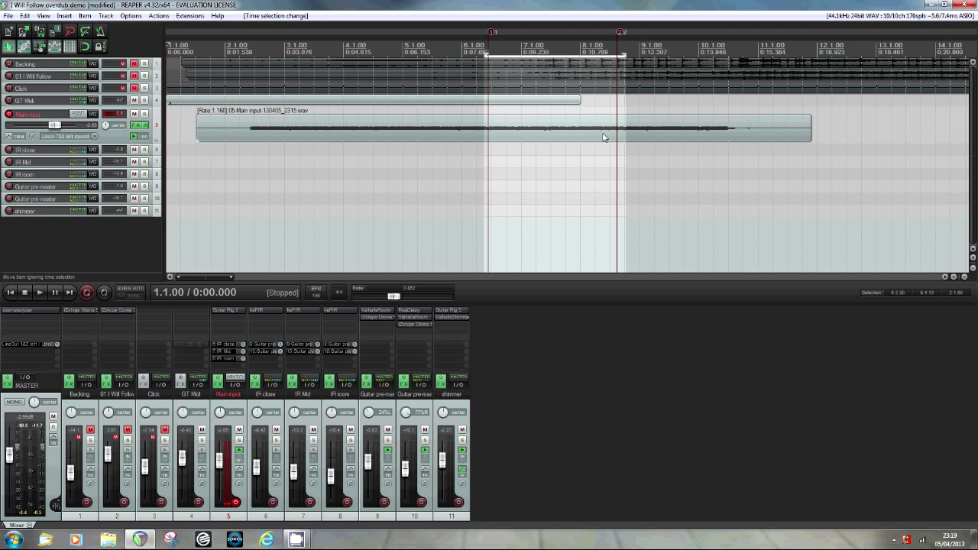
right_click(87, 294)
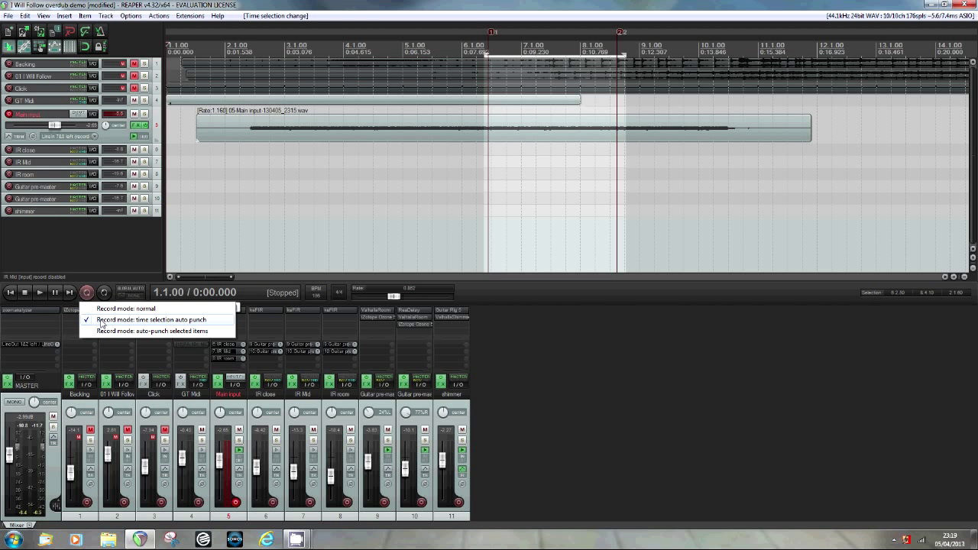
left_click(102, 321)
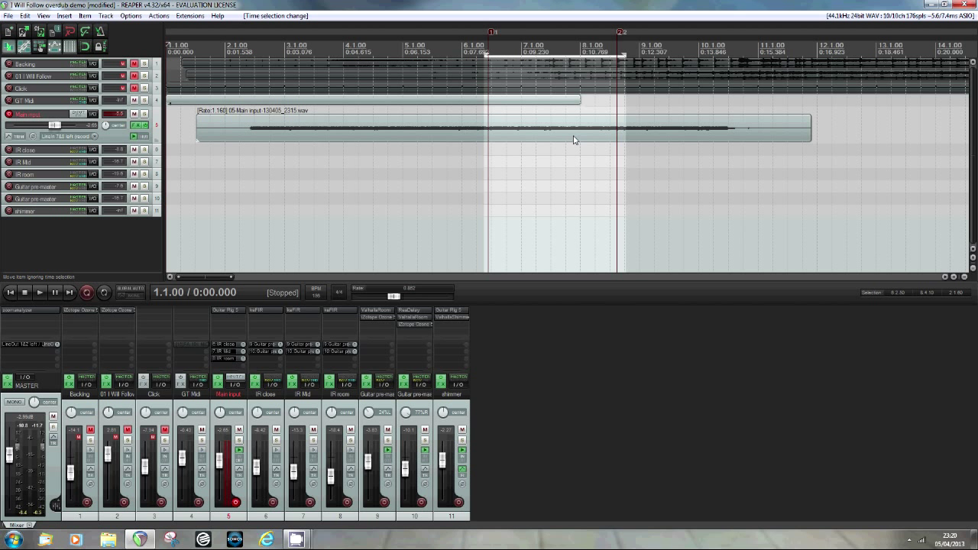
Record a punch-in guitar take within the selection, then stop recording
left_click(87, 293)
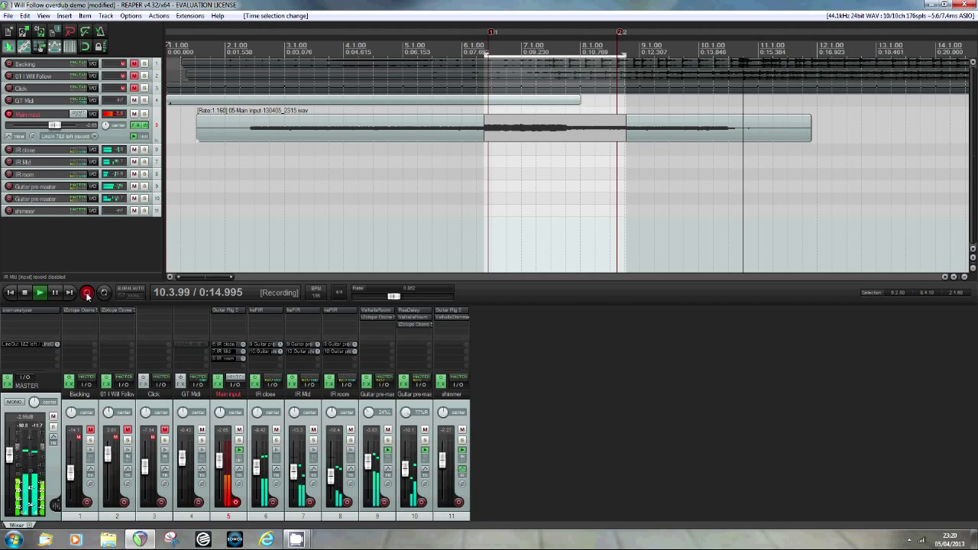
left_click(24, 293)
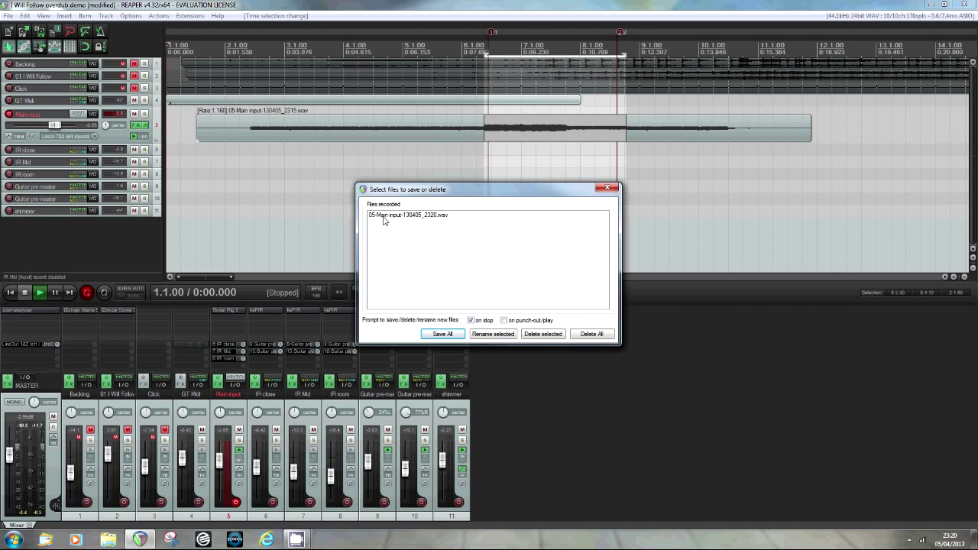
Keep the new recording with Save All and switch the punched section to Take 1/2 for comparison
left_click(443, 334)
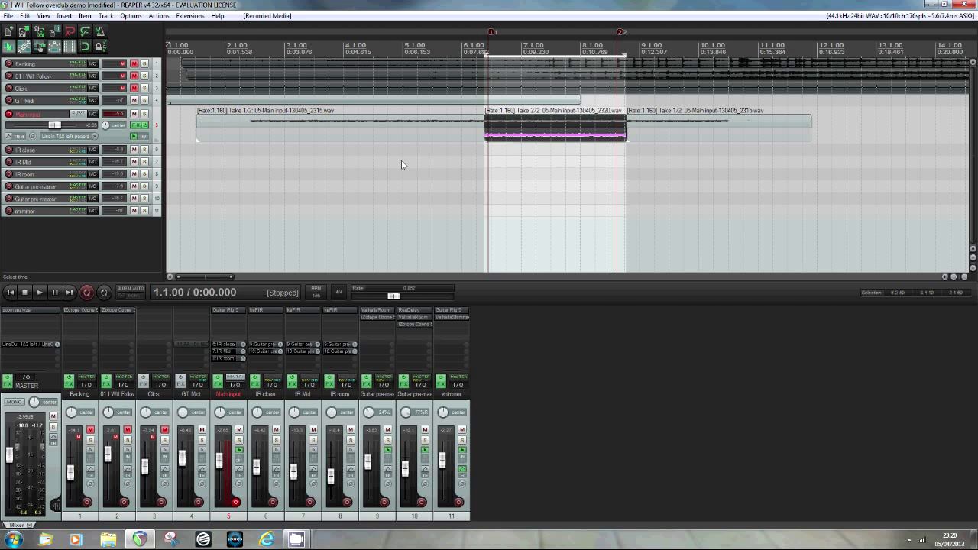
left_click(245, 166)
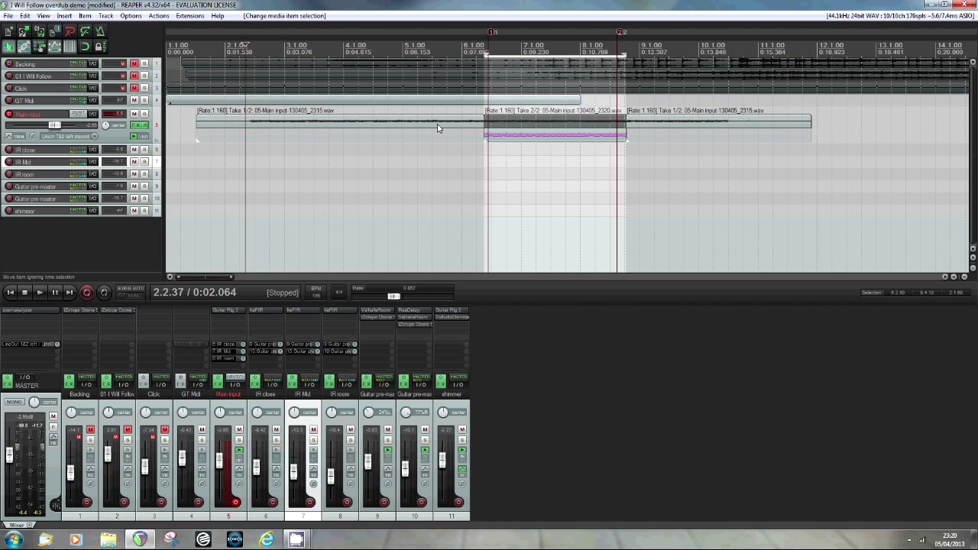
left_click(500, 128)
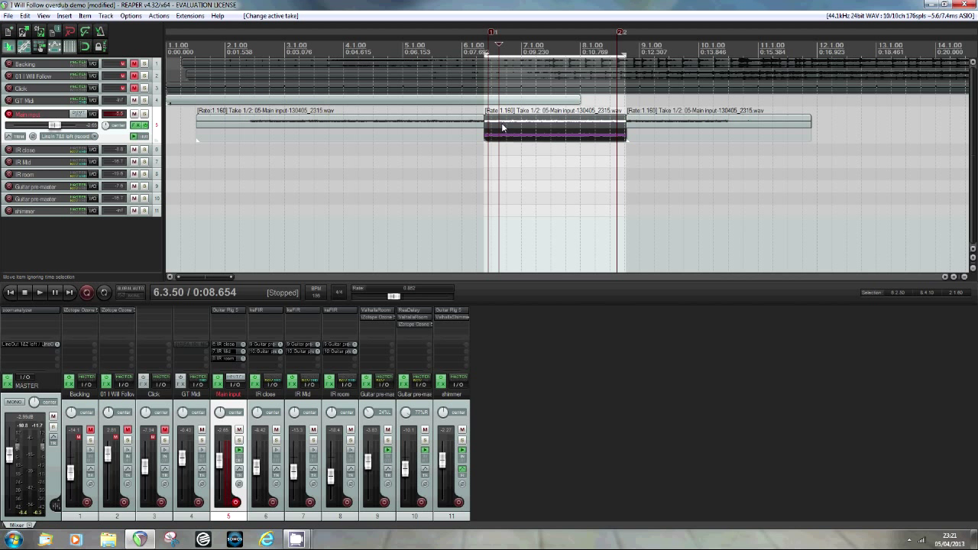
left_click(507, 127)
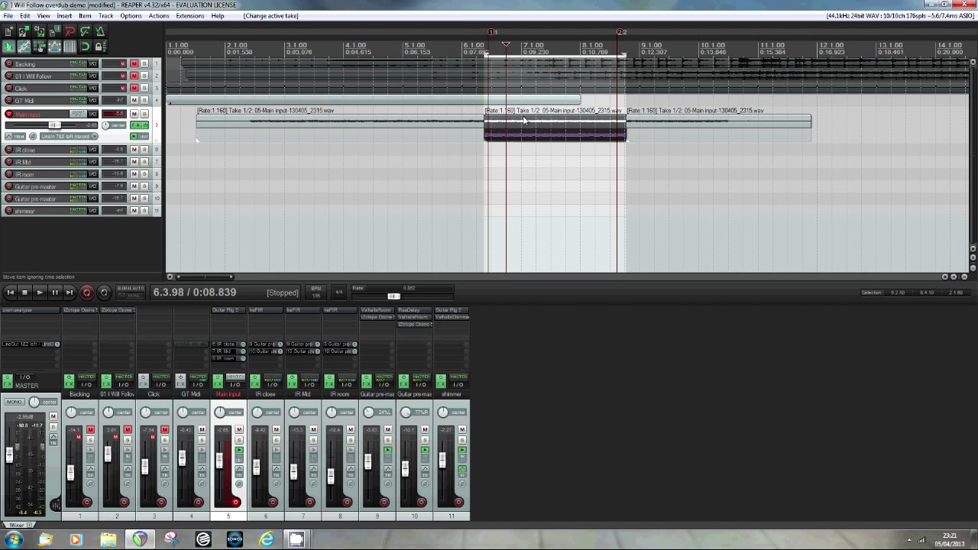
Make Take 2/2 active again and clear the time selection
left_click(524, 136)
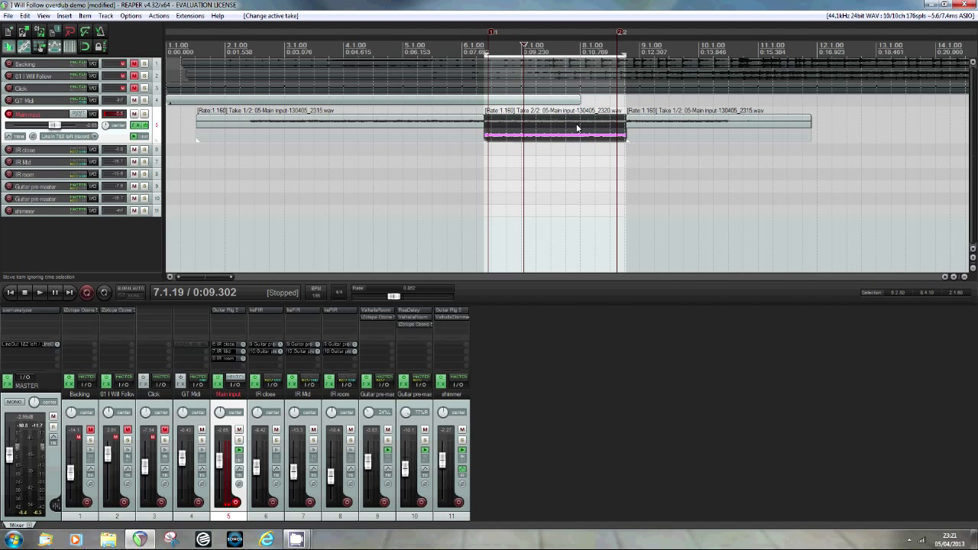
left_click(658, 162)
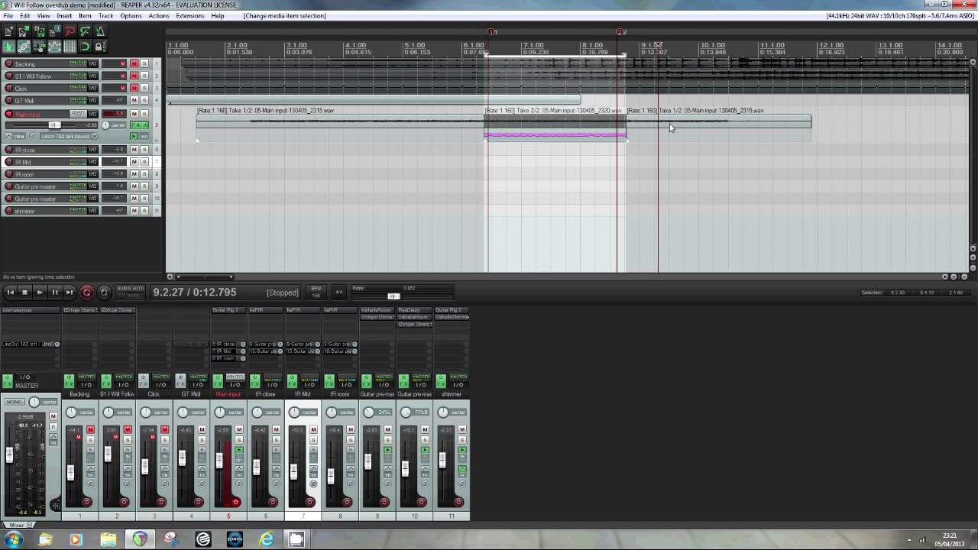
key("Escape")
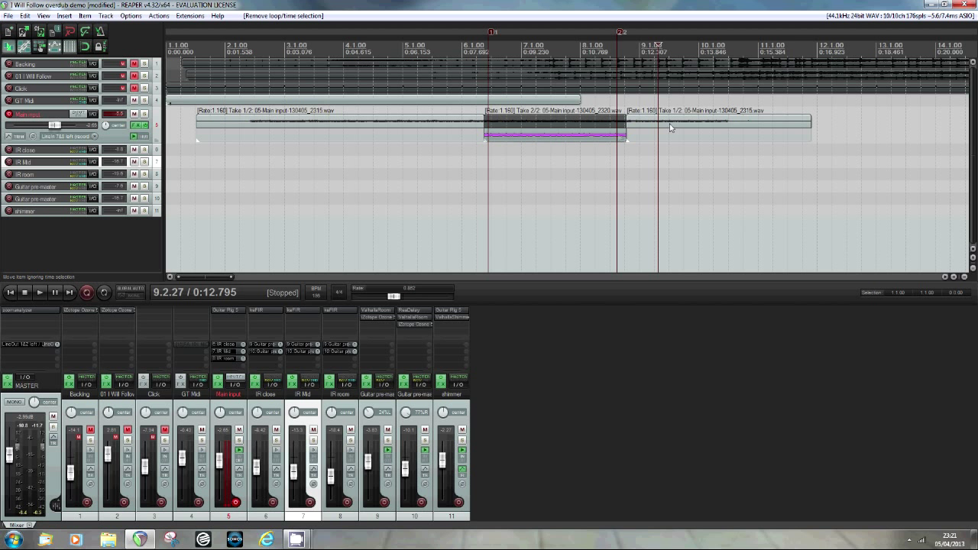
Play back from just before the punch-in to audition the middle Take 2/2 section
left_click(421, 179)
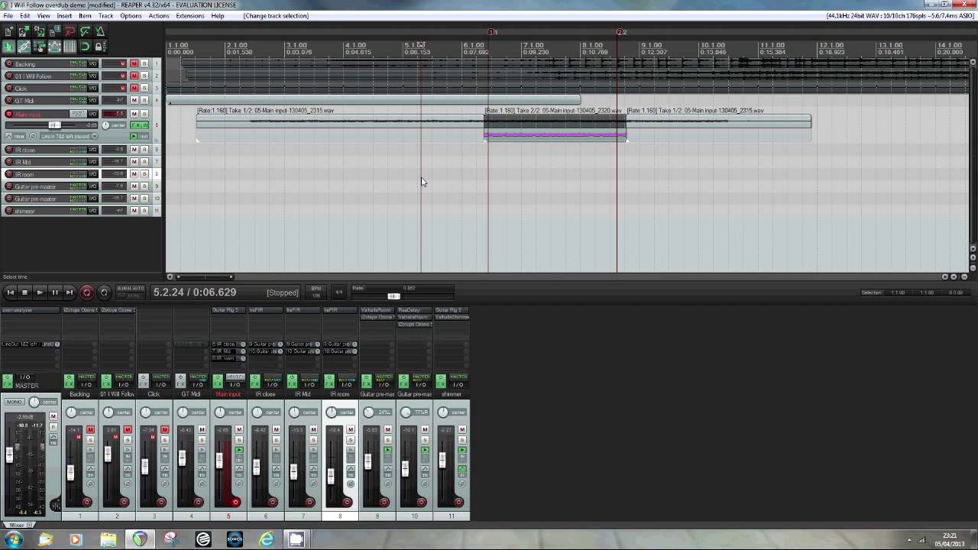
left_click(41, 291)
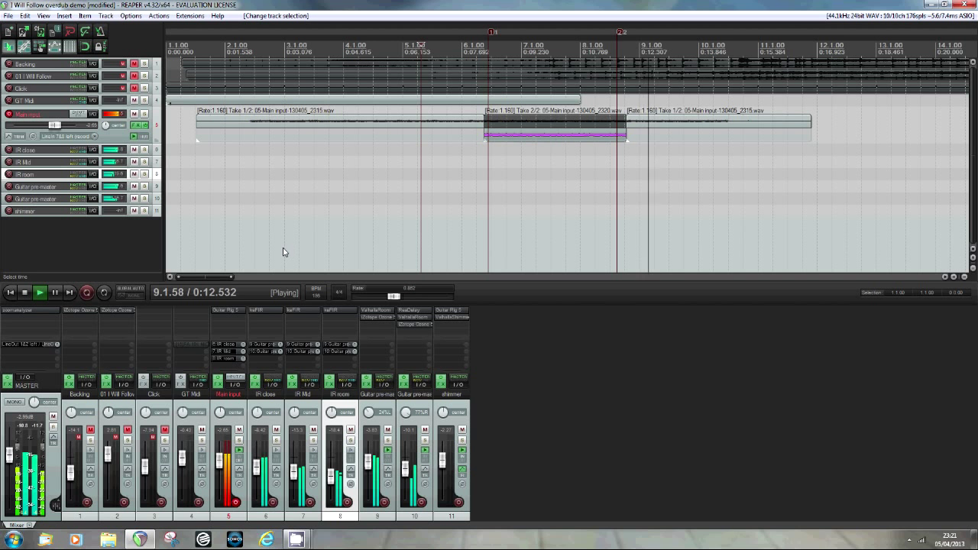
left_click(26, 294)
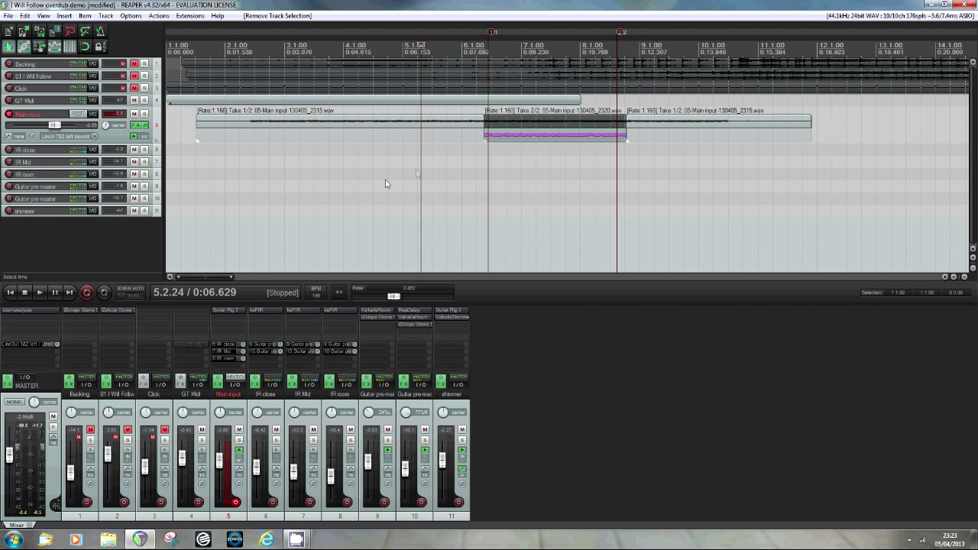
Audition the first join, then trim Take 2/2's start later to about 6.2.81
left_click(455, 162)
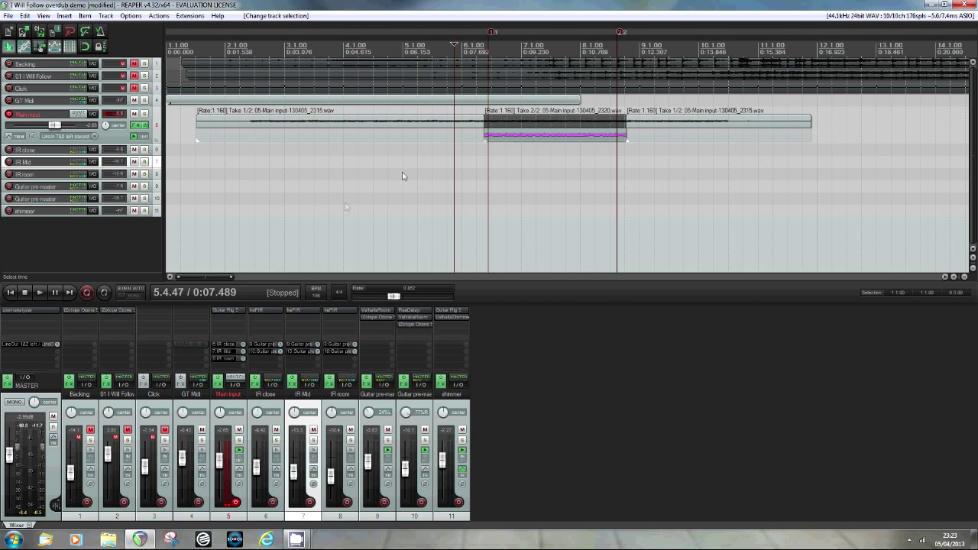
left_click(40, 295)
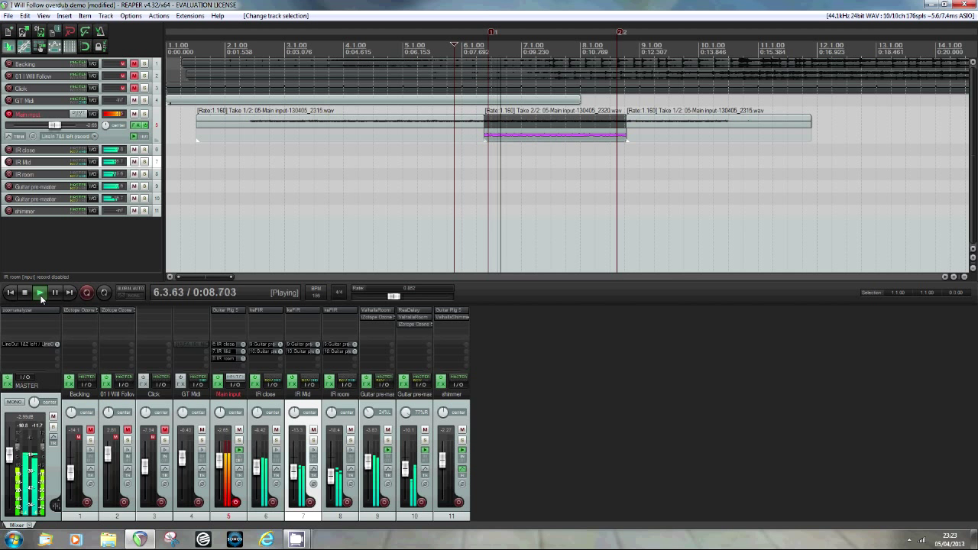
left_click(25, 292)
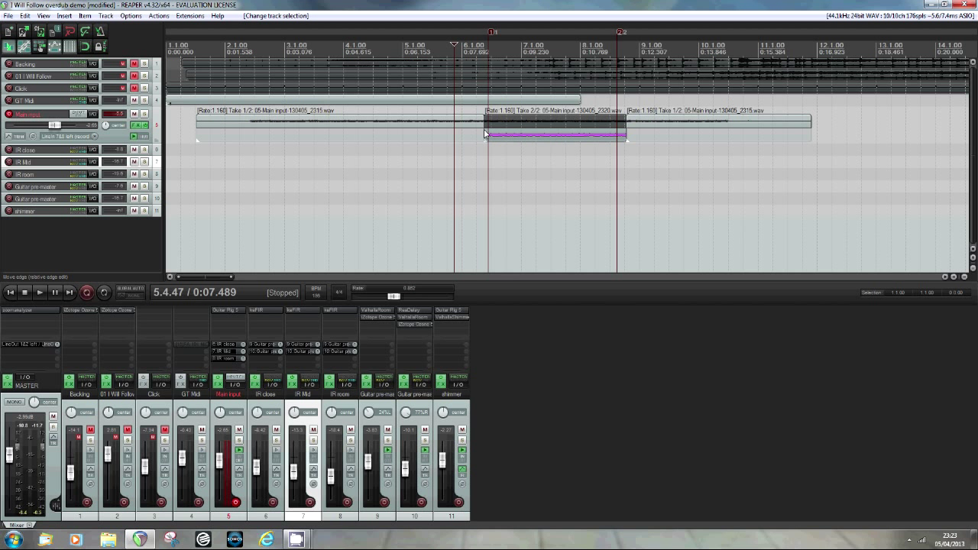
left_click(484, 133)
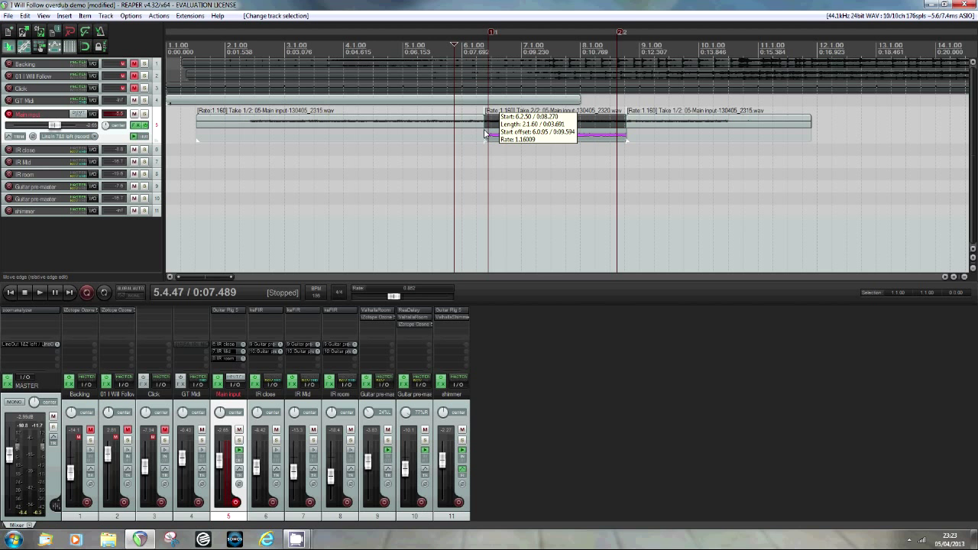
left_click_drag(485, 133, 489, 134)
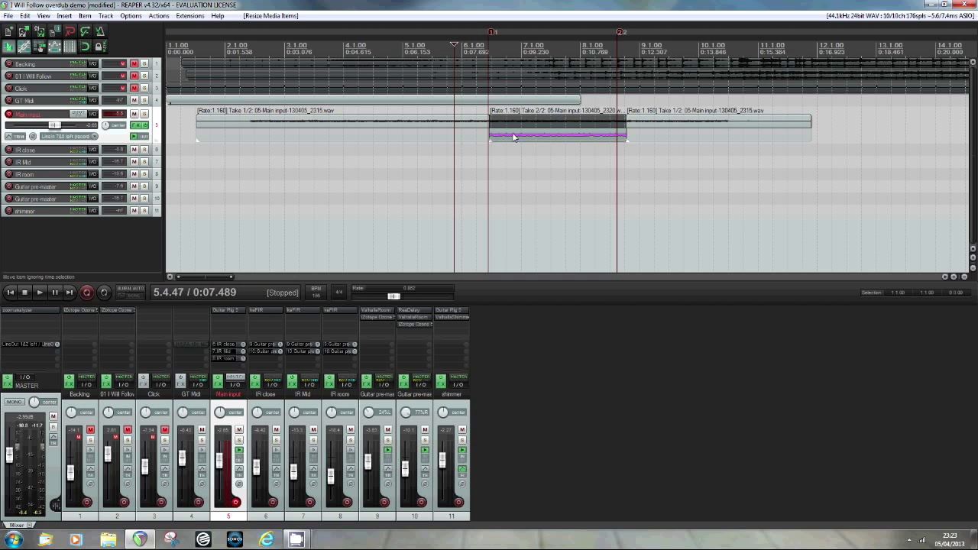
Audition the second join, then trim Take 2/2's end back to 8.3.48 at marker 2
left_click(597, 161)
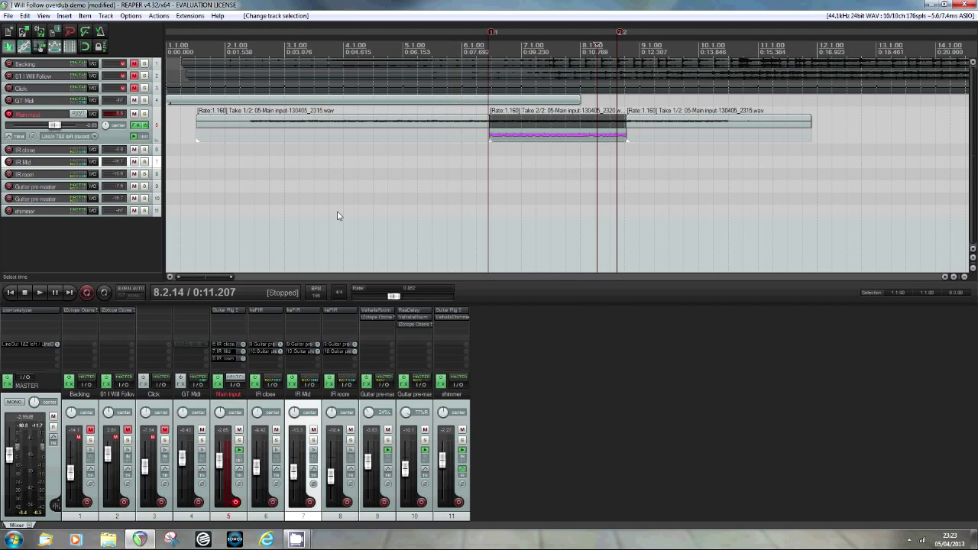
left_click(40, 294)
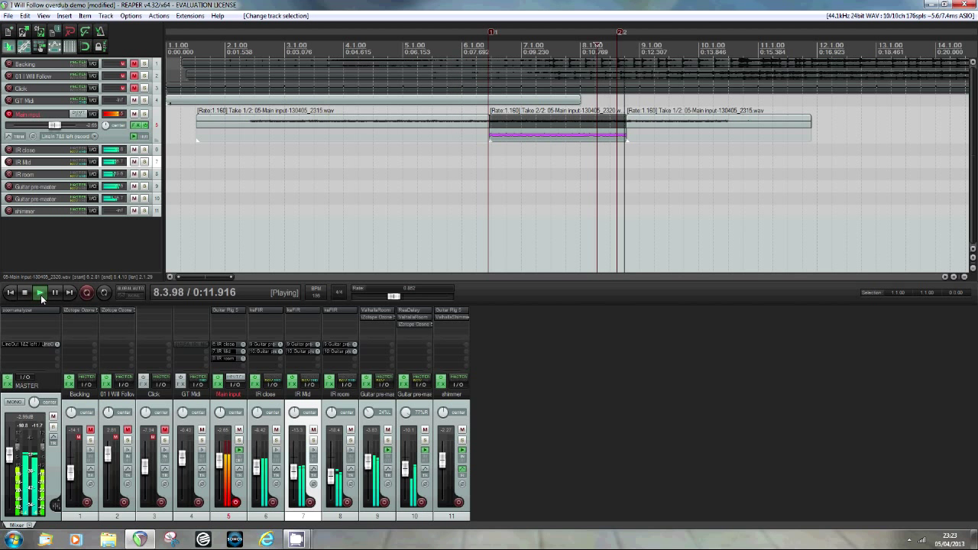
left_click(27, 293)
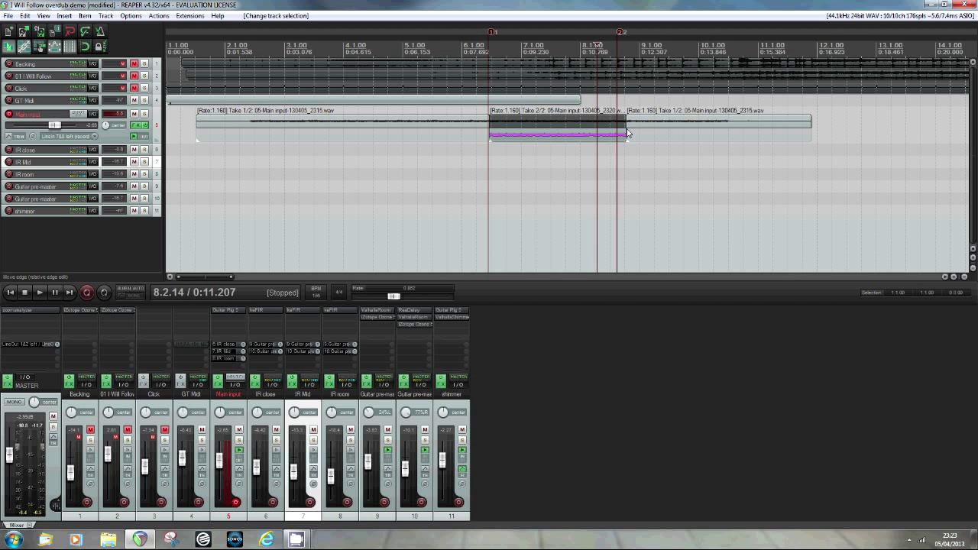
left_click_drag(628, 133, 618, 133)
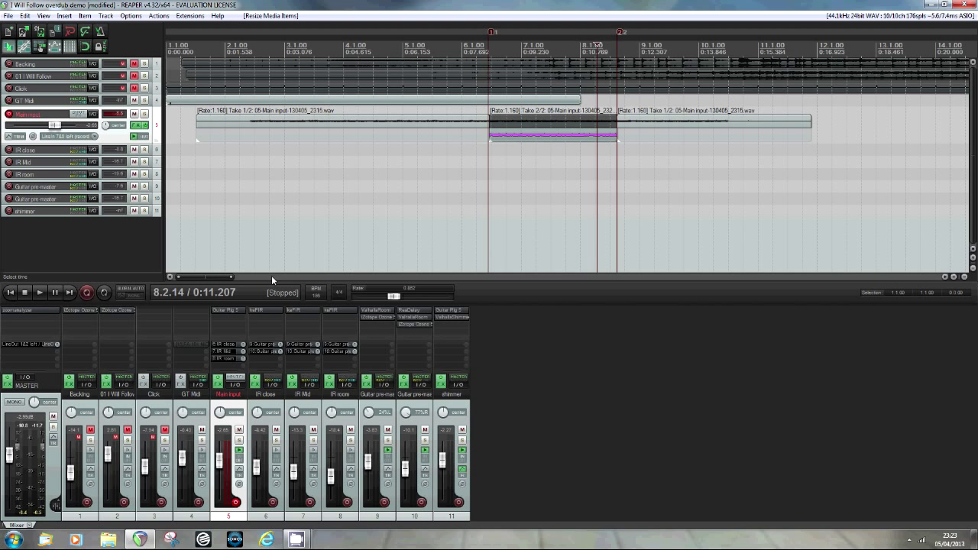
Zoom in on the punched-in take, then undo an accidental shift of Take 2/2 earlier
left_click_drag(235, 278, 208, 279)
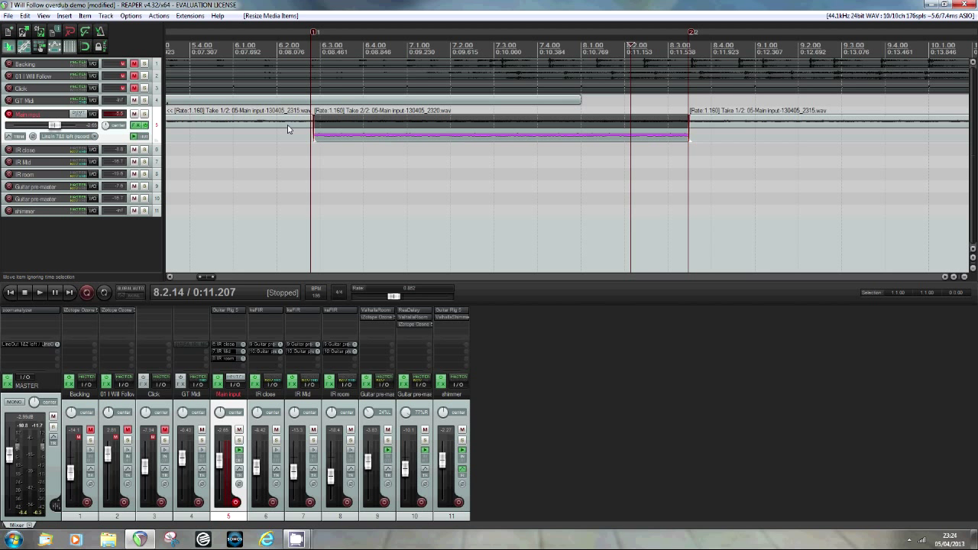
left_click_drag(356, 139, 321, 141)
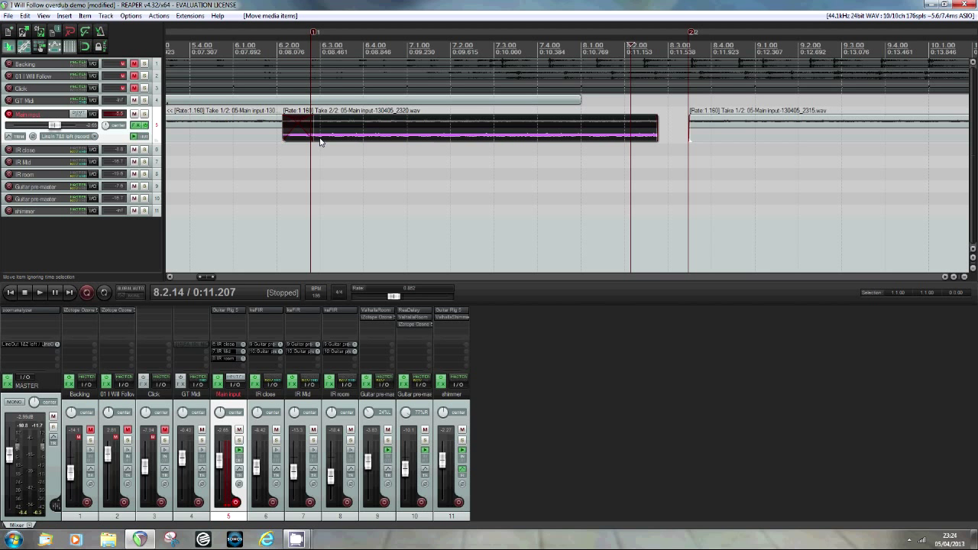
left_click(70, 32)
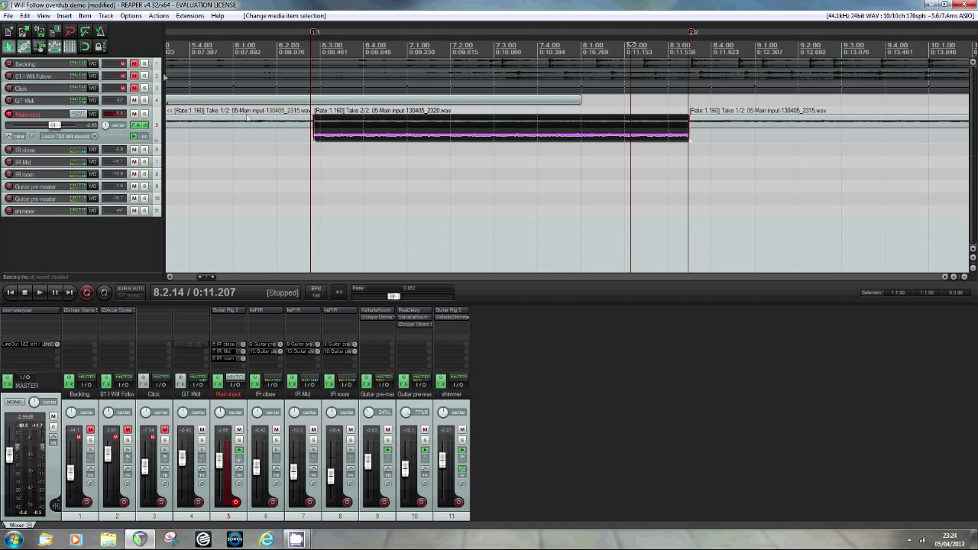
Fade out the original take at the first join and lengthen Take 2's fade-in to overlap it
left_click(311, 120)
left_click_drag(311, 120, 289, 122)
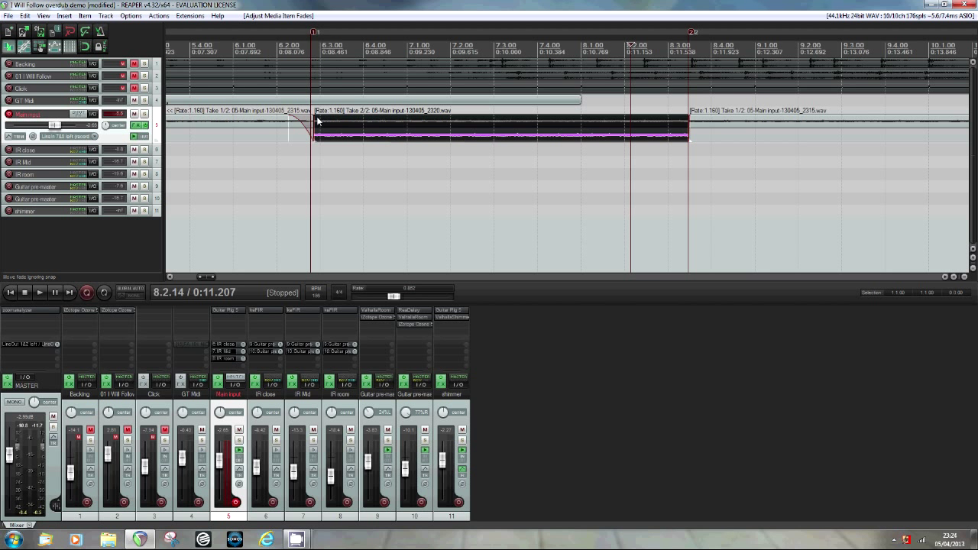
left_click(317, 118)
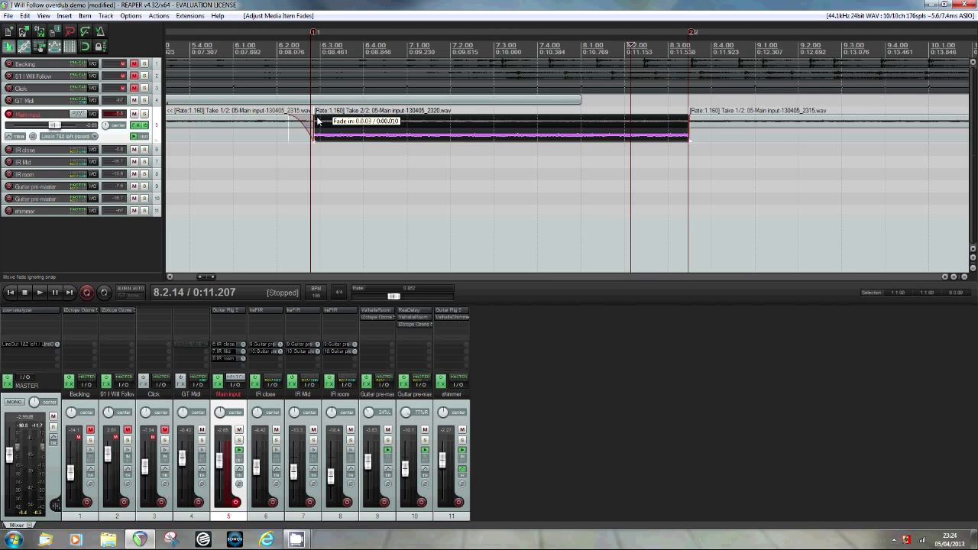
left_click_drag(317, 118, 334, 126)
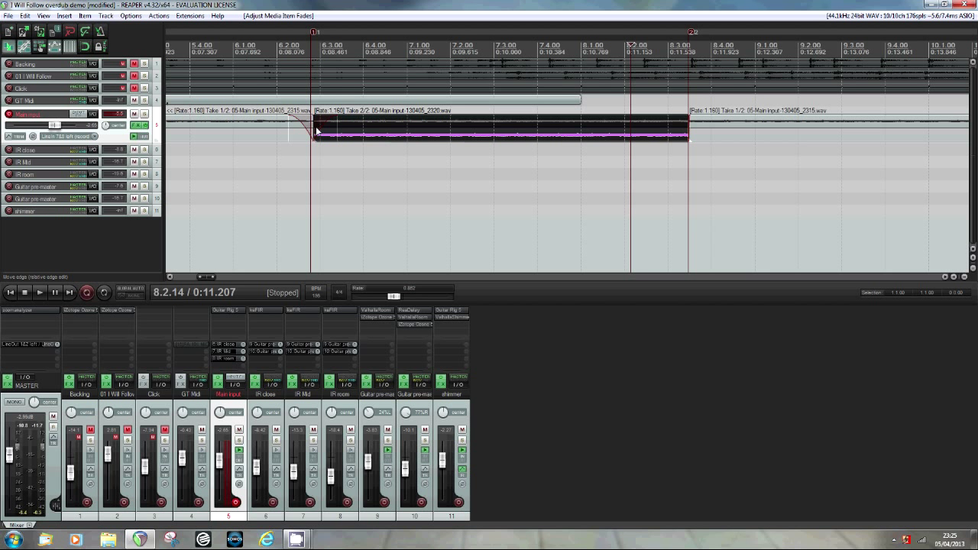
Move Take 2's start edge earlier and stretch its fade-in to 0.0.56
left_click_drag(316, 132, 303, 133)
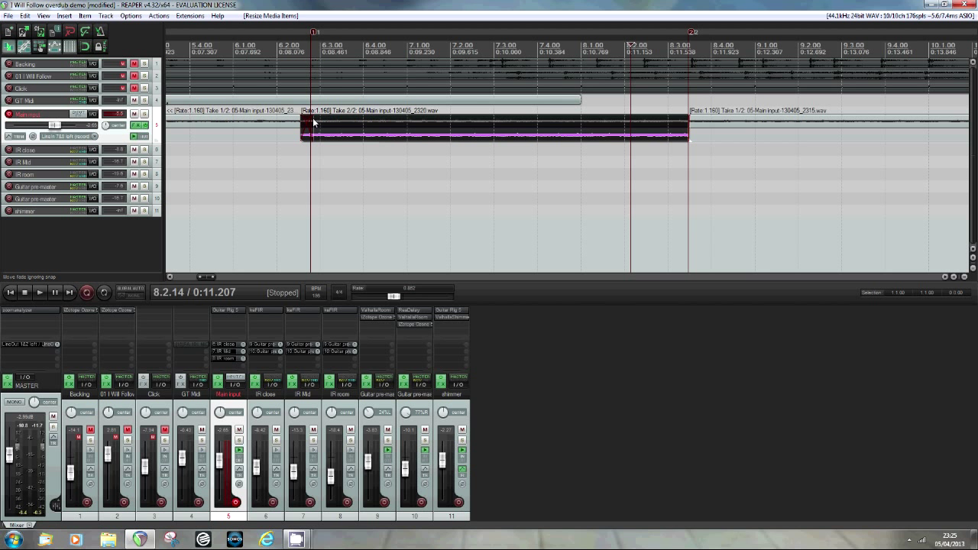
mouse_move(313, 121)
left_mouse_down()
mouse_move(325, 123)
mouse_move(315, 117)
left_mouse_up()
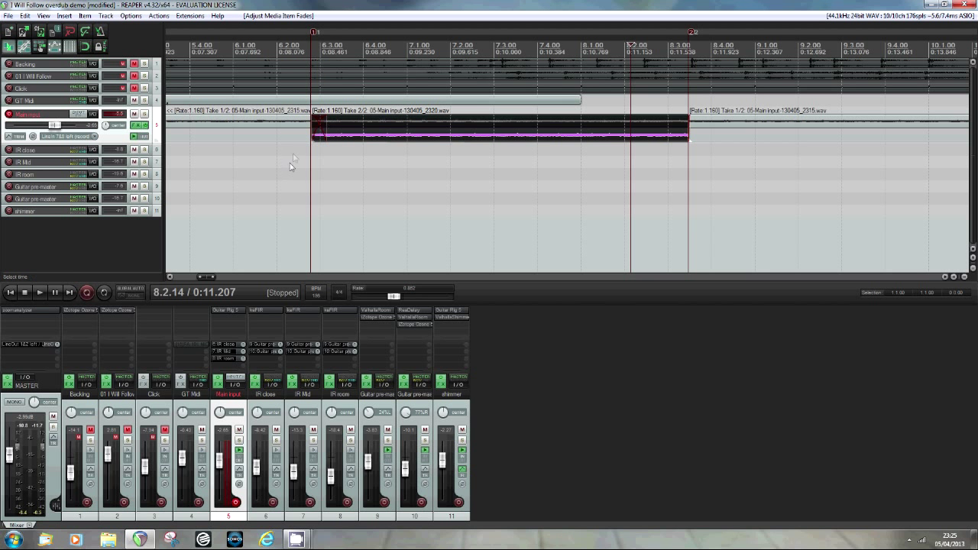
Play back across the first join from just before it, then stop
left_click(245, 176)
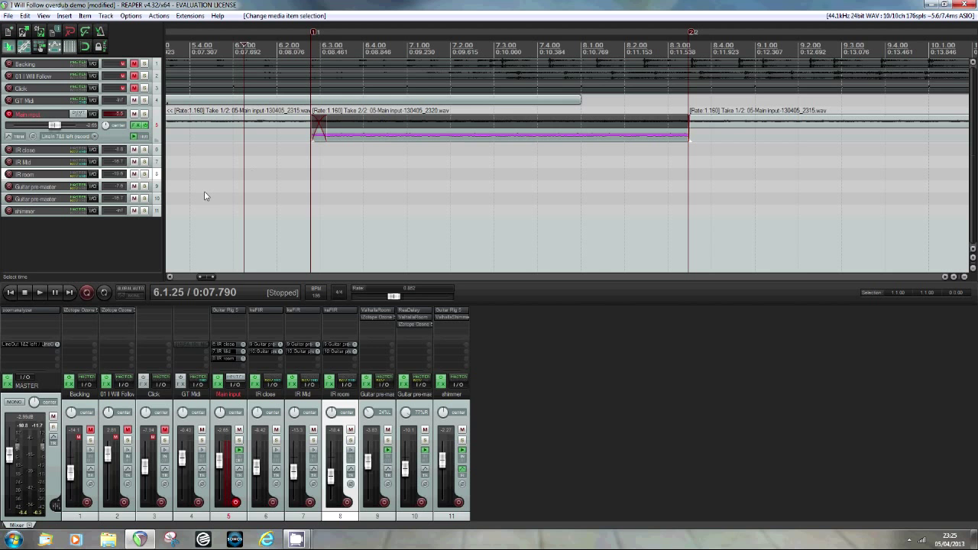
left_click(40, 293)
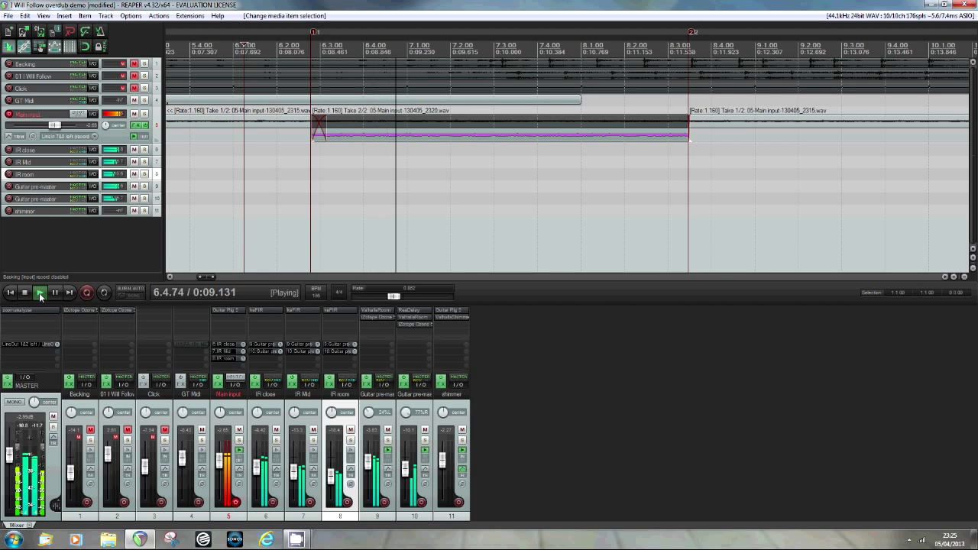
key("space")
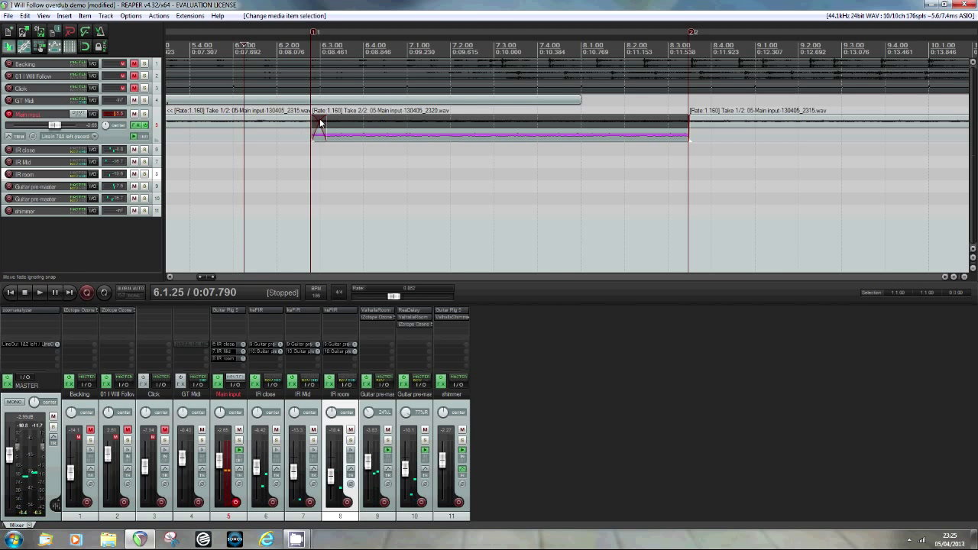
Lengthen Take 2's fade-in to 0.0.45 and replay the join from 5.4.76
left_click_drag(323, 118, 319, 122)
left_click(224, 186)
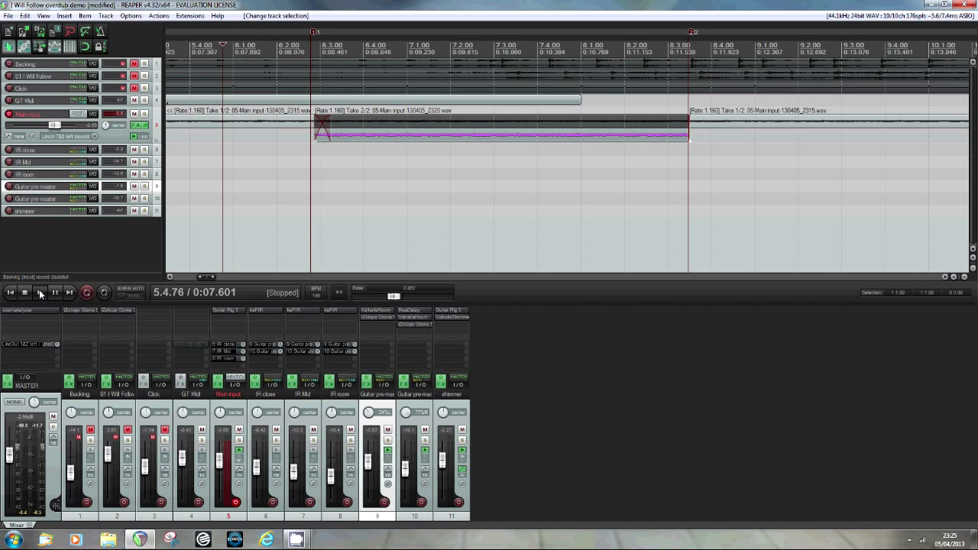
left_click(41, 293)
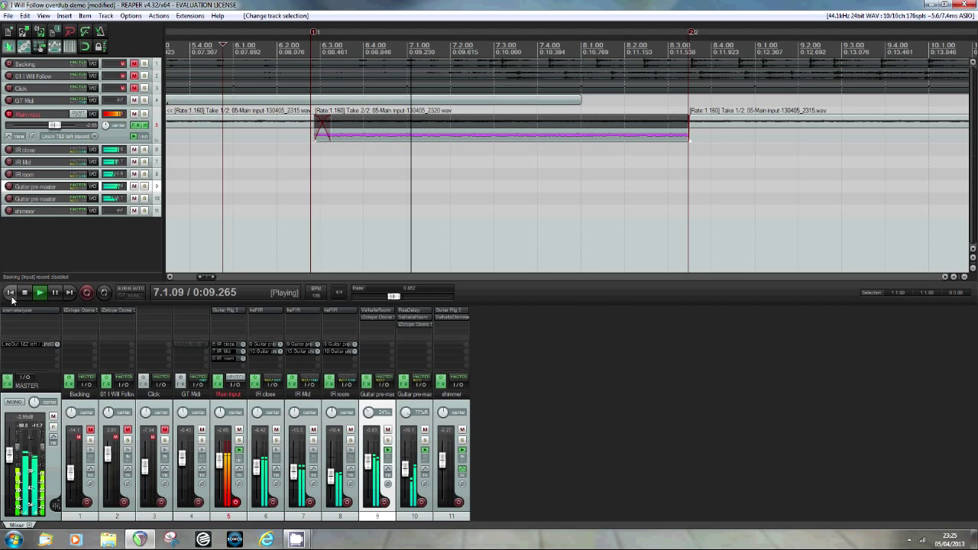
left_click(24, 293)
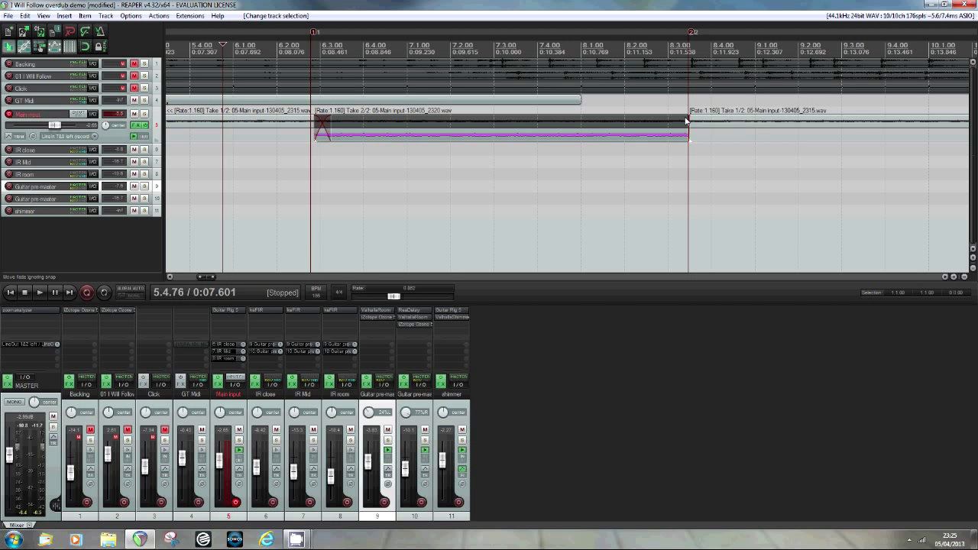
Fade out Take 2's end, fade in the following original take, and extend it to overlap
left_click_drag(685, 122, 669, 121)
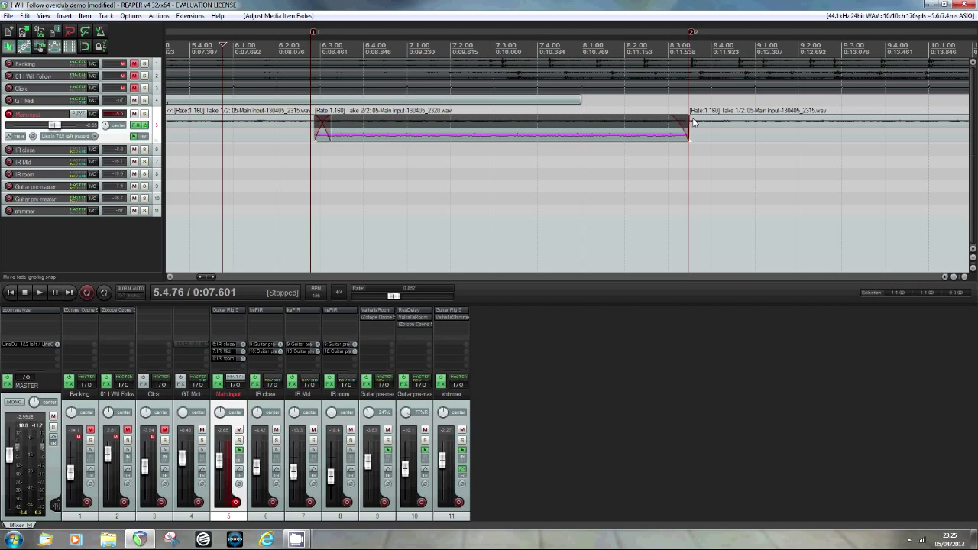
left_click_drag(695, 121, 709, 120)
mouse_move(687, 131)
left_mouse_down()
mouse_move(700, 132)
mouse_move(675, 120)
left_mouse_up()
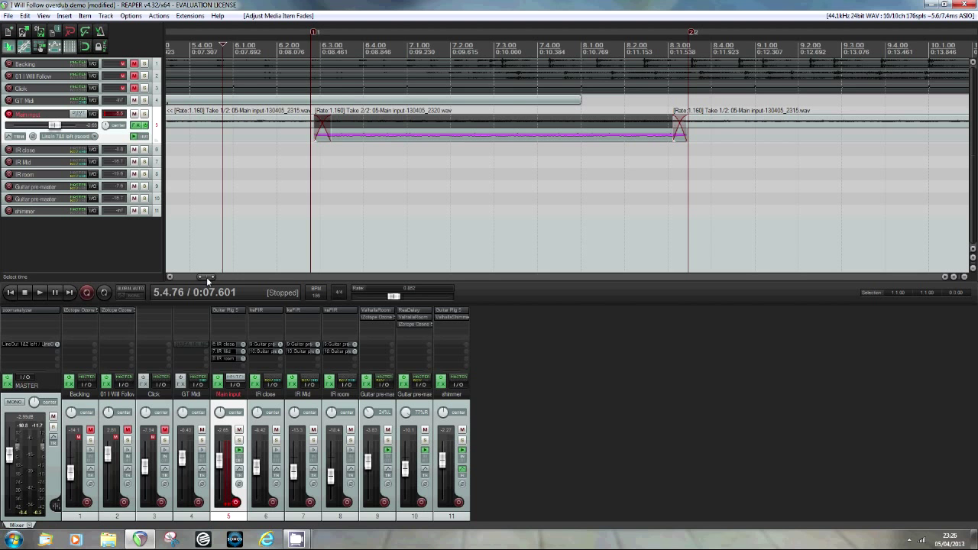
Play the guitar track from 2.2.76 and stop playback
mouse_move(207, 277)
left_mouse_down()
mouse_move(256, 278)
mouse_move(216, 277)
left_mouse_up()
left_click(253, 160)
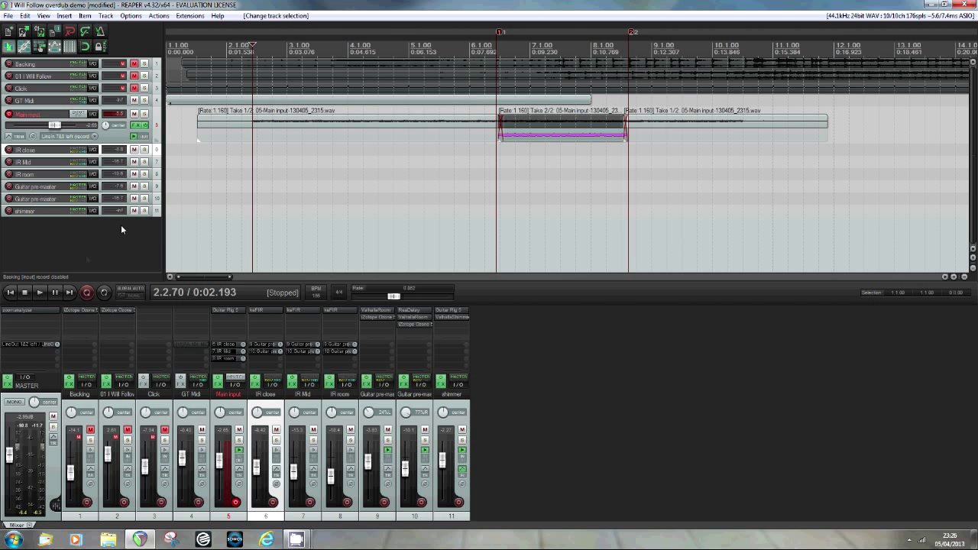
left_click(39, 293)
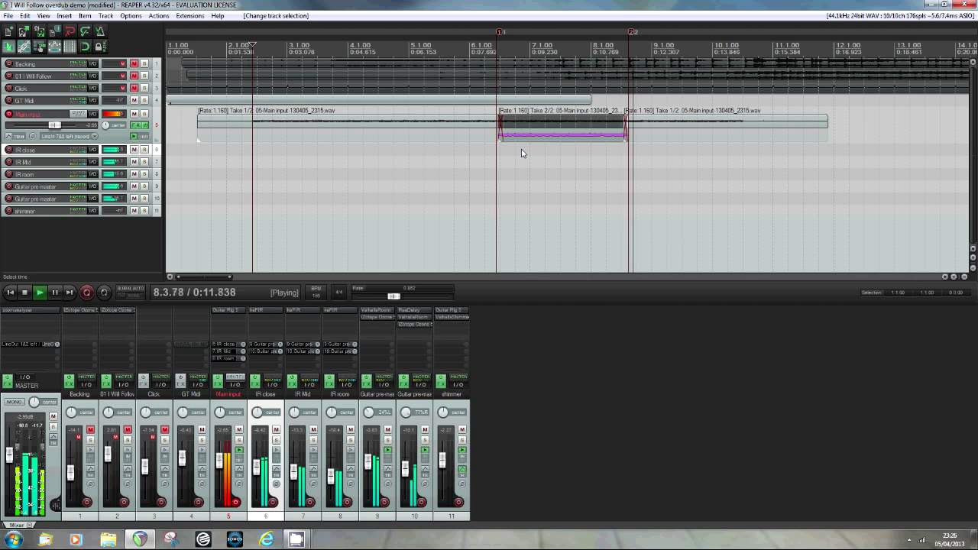
left_click(25, 292)
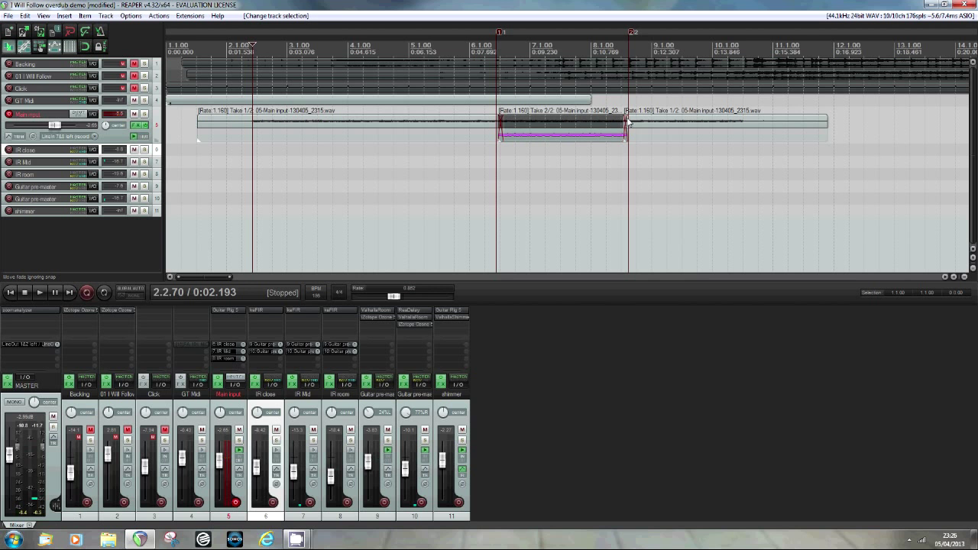
Lengthen the punch-in's end fade-out and audition the second join, again from 7.1.55
left_click_drag(629, 120, 636, 122)
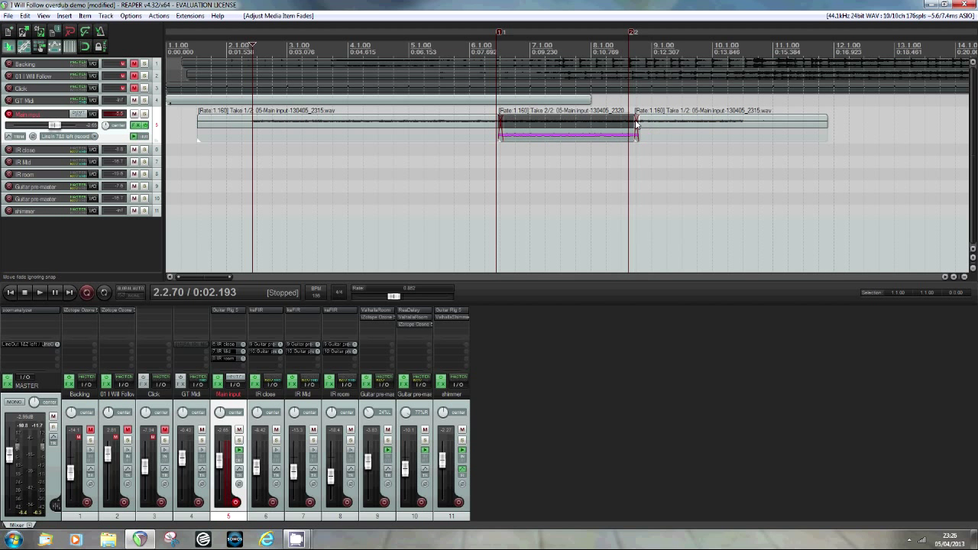
left_click(584, 165)
left_click(40, 292)
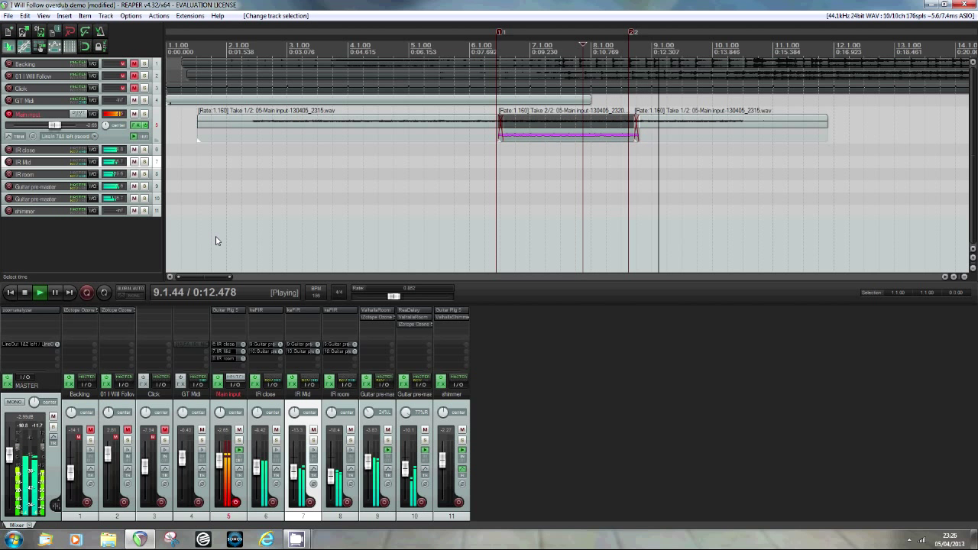
left_click(24, 292)
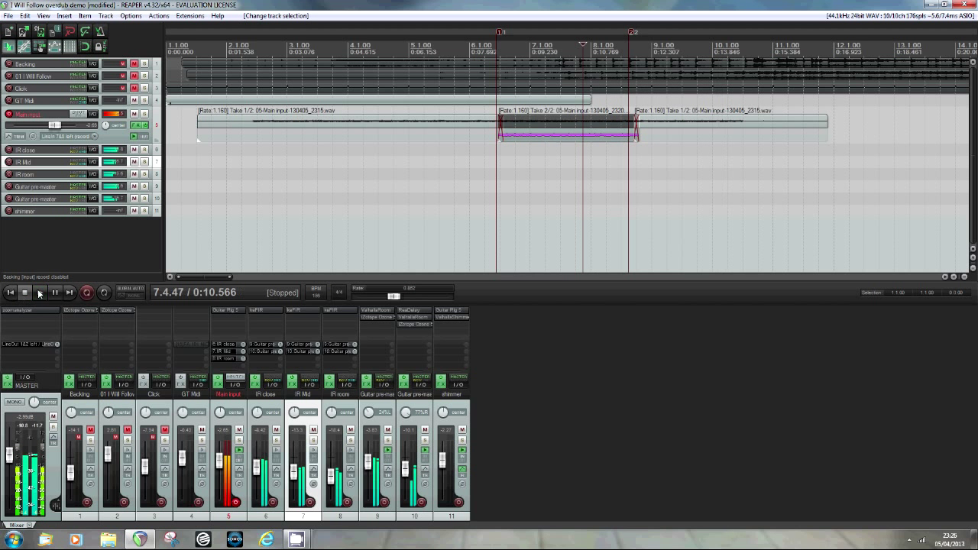
left_click(539, 174)
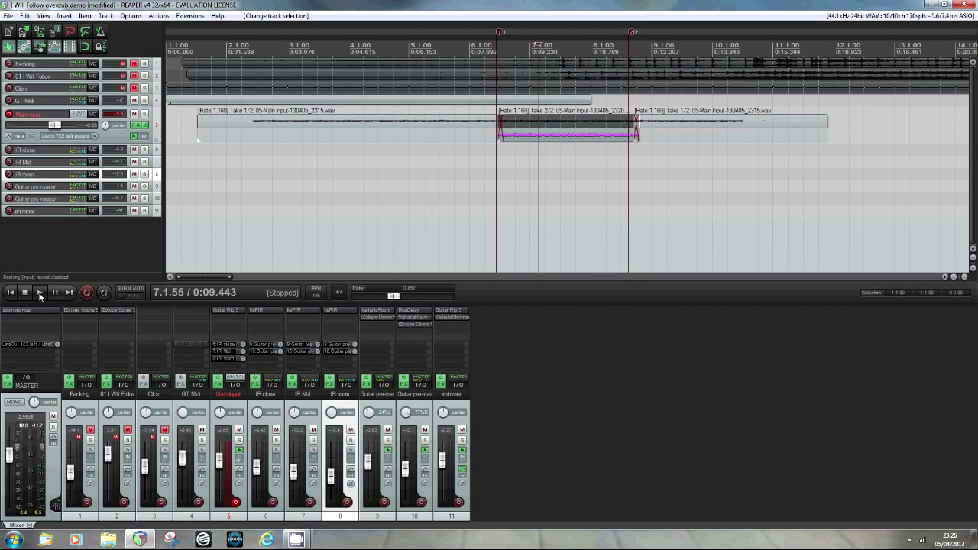
left_click(40, 293)
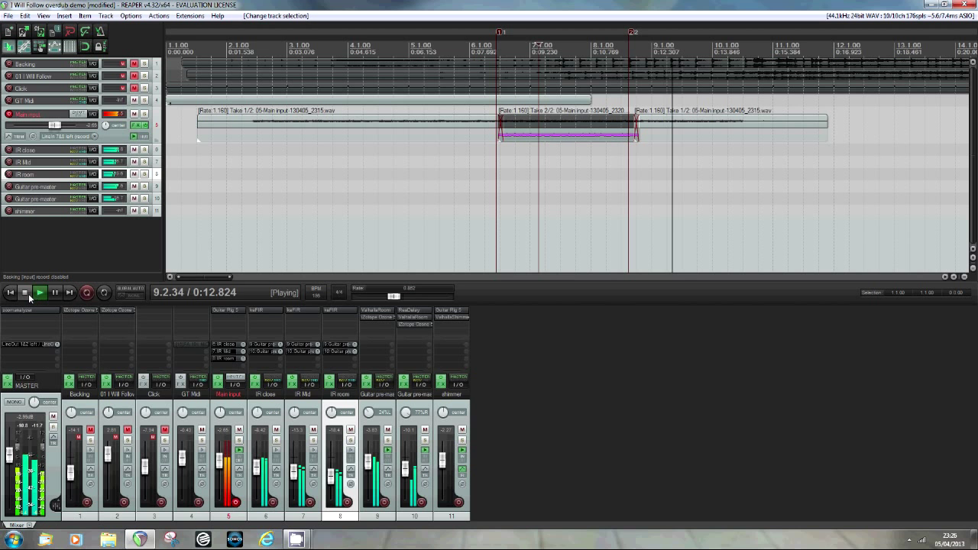
left_click(26, 294)
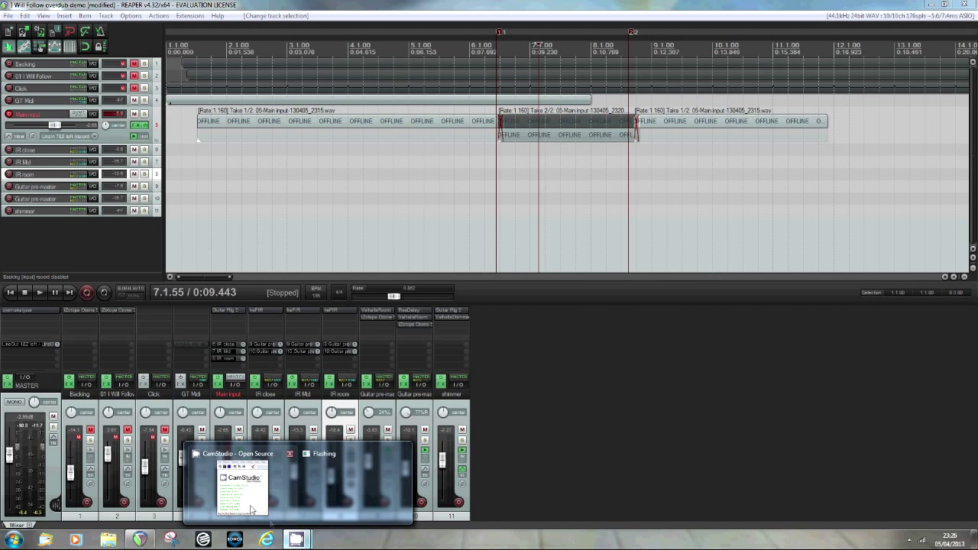
left_click(249, 505)
left_click(88, 197)
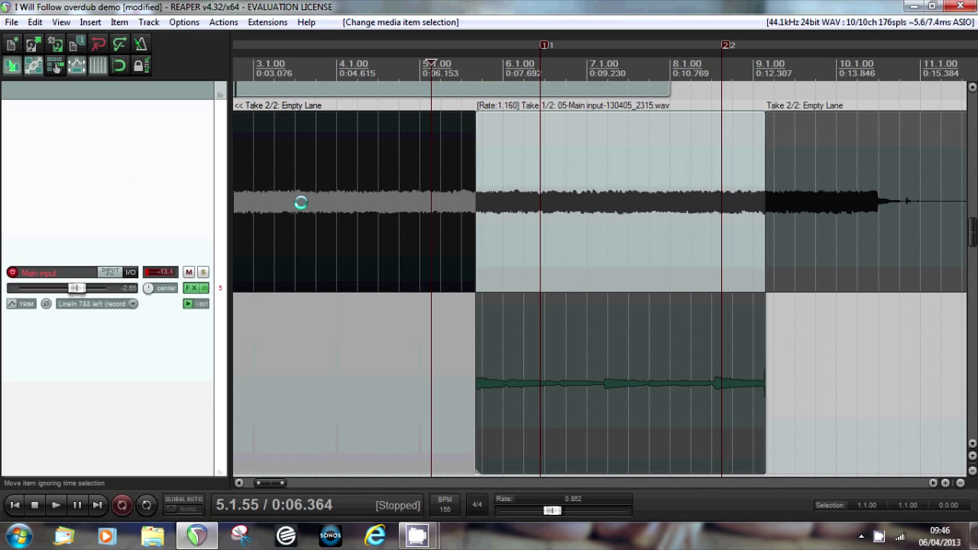
Make Take 1/2 active on the left and right items and Take 2/2 on the middle item
left_click(344, 262)
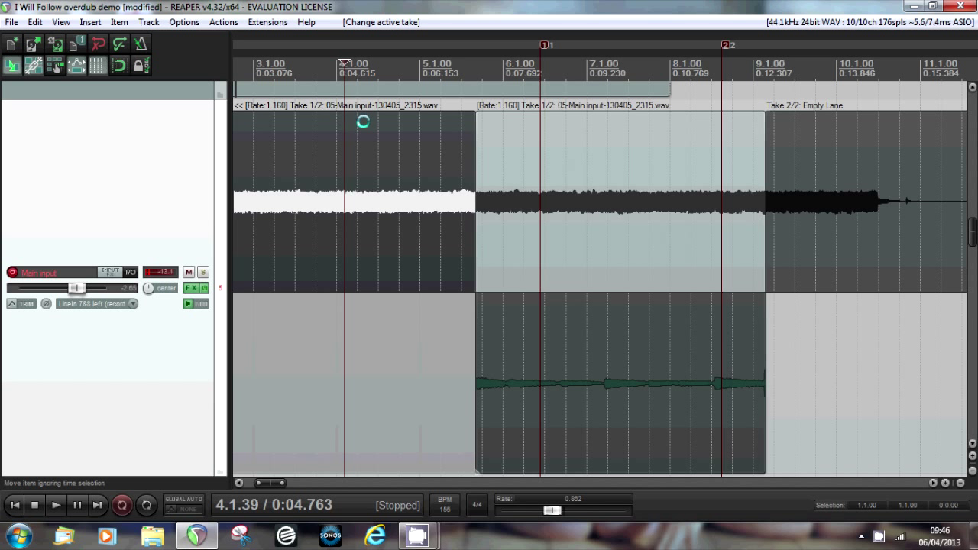
left_click(520, 250)
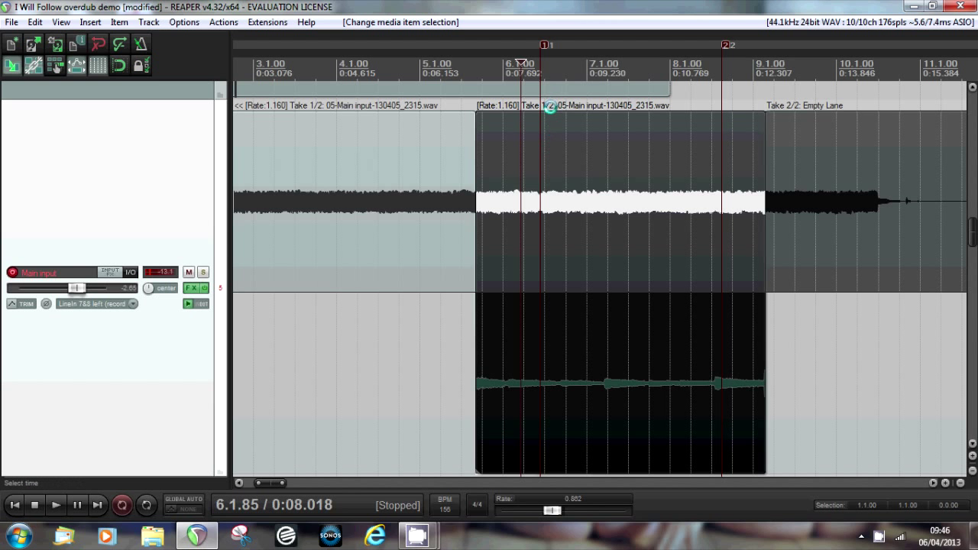
left_click(555, 358)
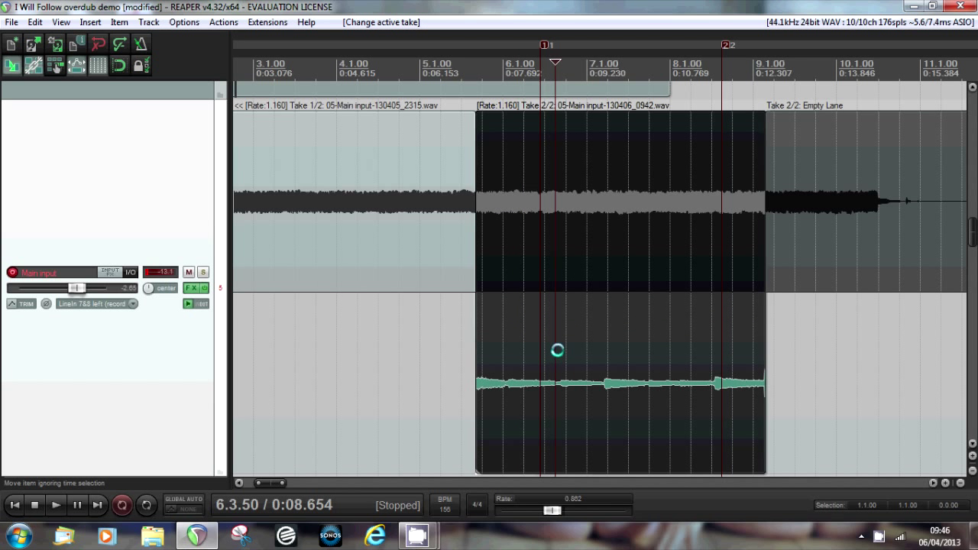
left_click(809, 244)
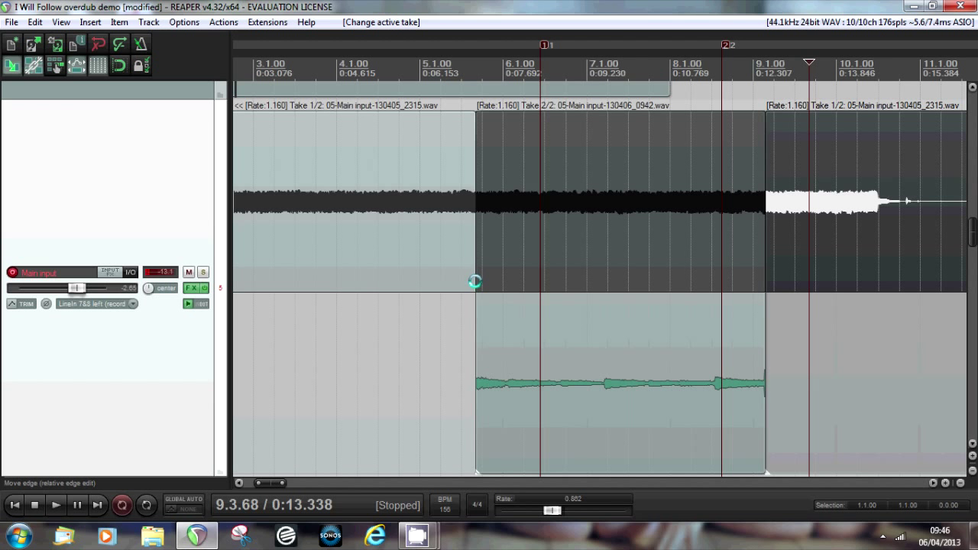
Start Take 2 slightly later, draw a fade-in of about 0.3.72, and select the left item
left_click(475, 281)
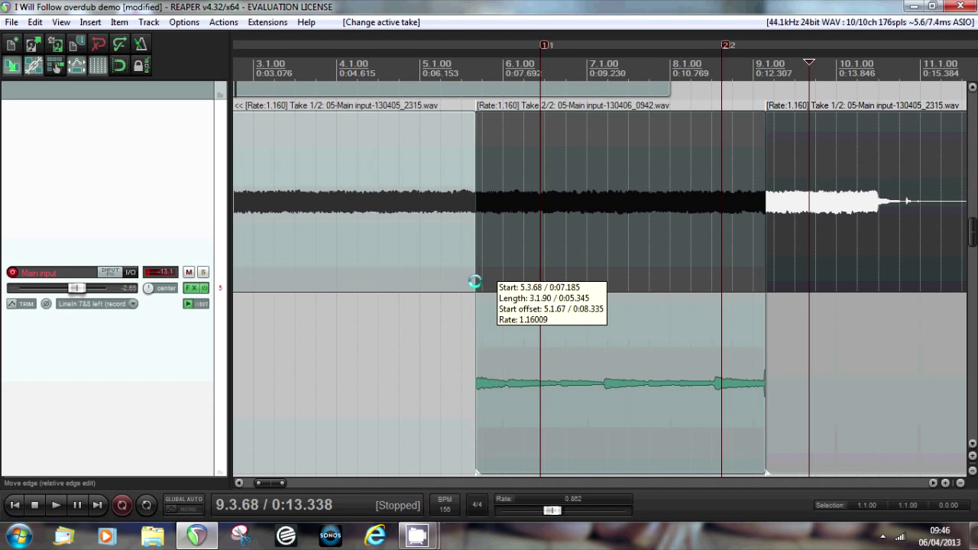
mouse_move(474, 281)
left_mouse_down()
mouse_move(404, 282)
mouse_move(520, 282)
mouse_move(429, 285)
mouse_move(515, 283)
mouse_move(468, 282)
mouse_move(486, 282)
left_mouse_up()
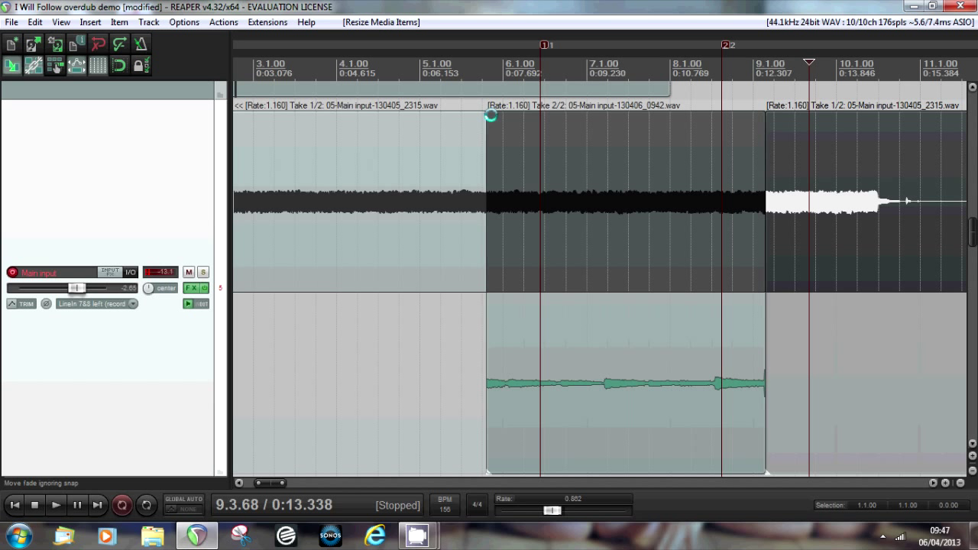
left_click_drag(491, 115, 568, 116)
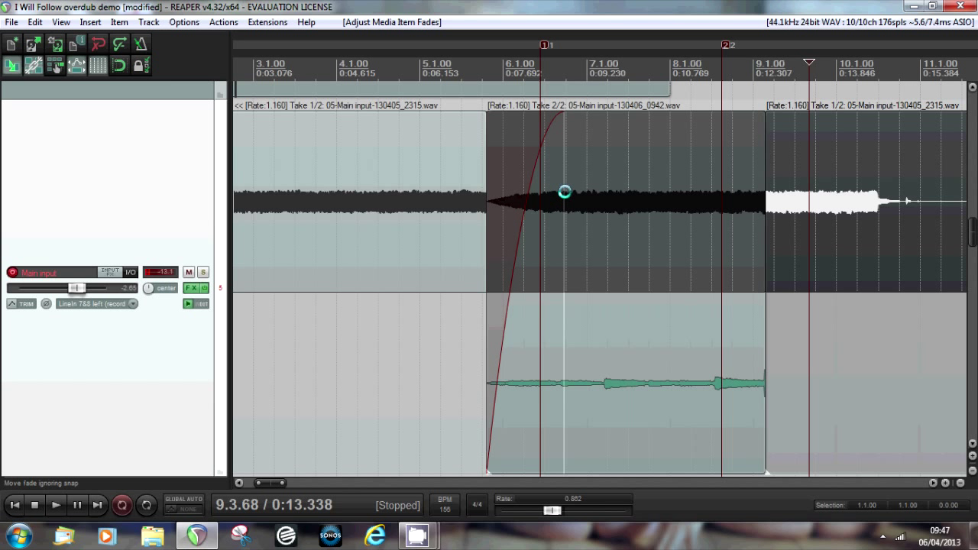
left_click(432, 157)
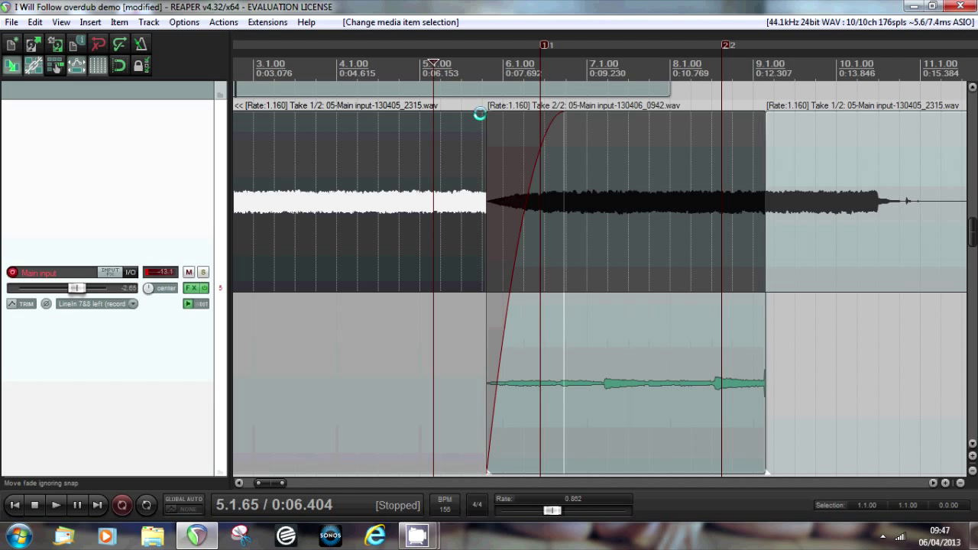
Extend Take 2 earlier over the original take and balance both fades into a shorter crossfade
left_click_drag(480, 114, 409, 120)
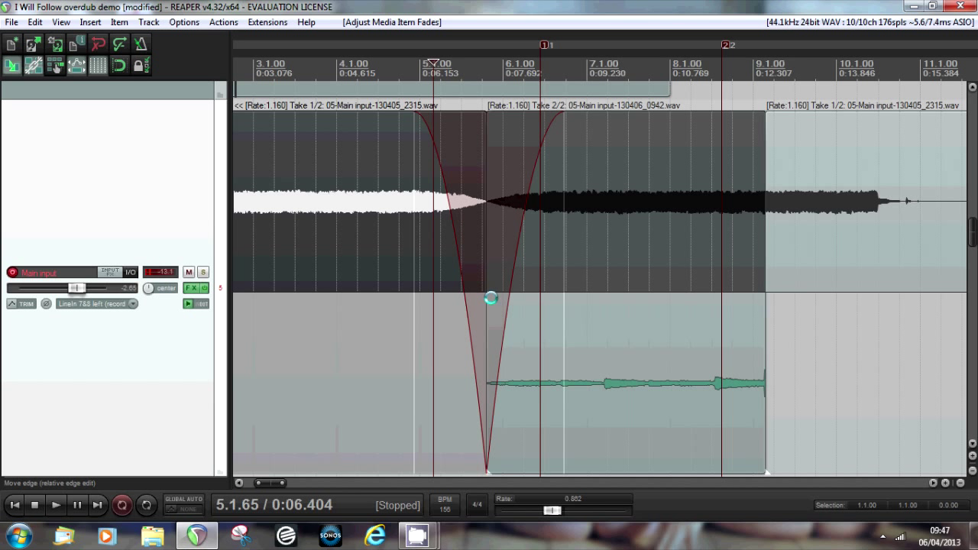
left_click_drag(490, 298, 455, 301)
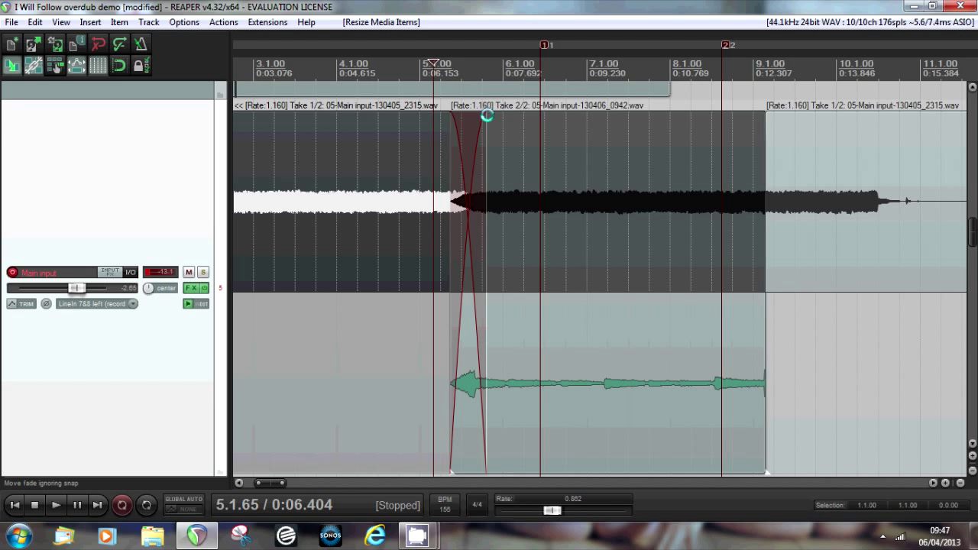
left_click_drag(487, 115, 553, 115)
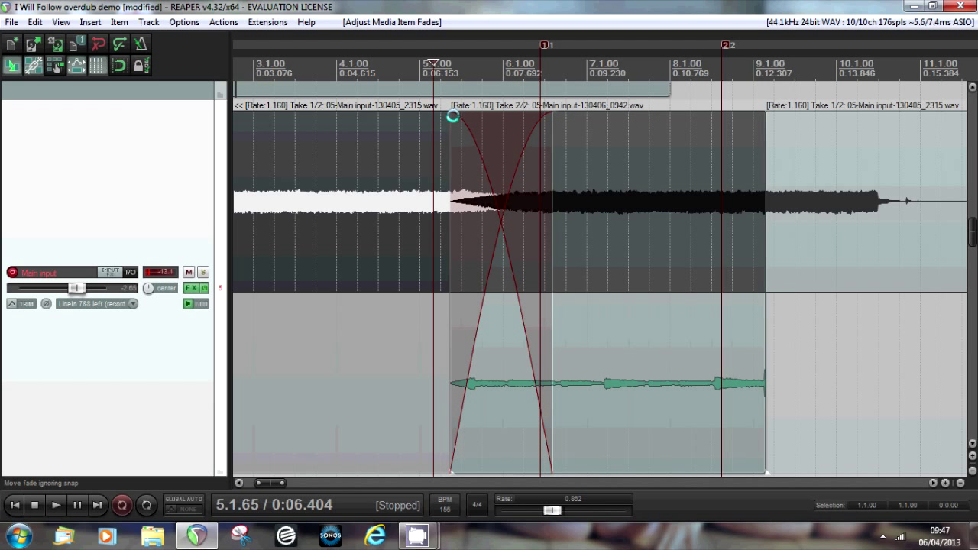
left_click_drag(452, 117, 491, 122)
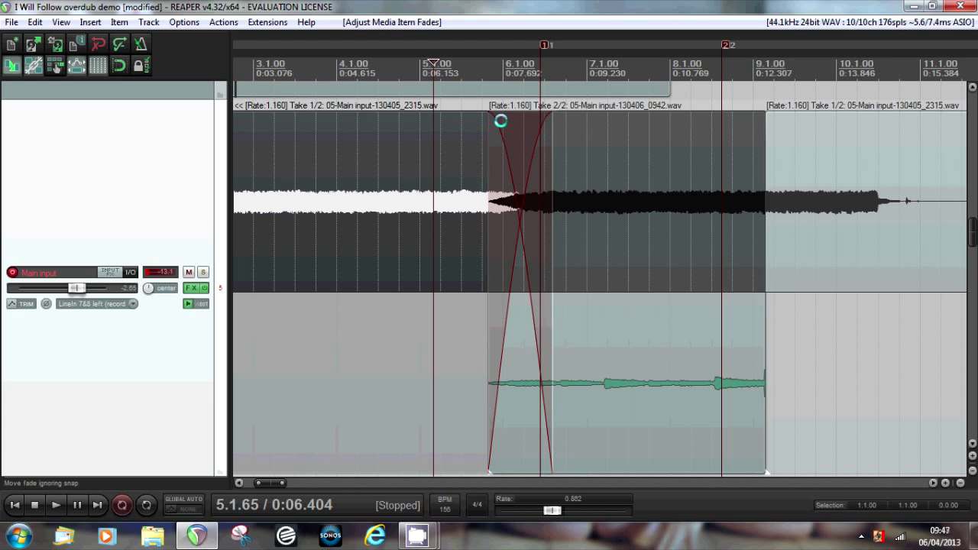
mouse_move(545, 114)
left_mouse_down()
mouse_move(501, 117)
mouse_move(583, 116)
mouse_move(528, 116)
left_mouse_up()
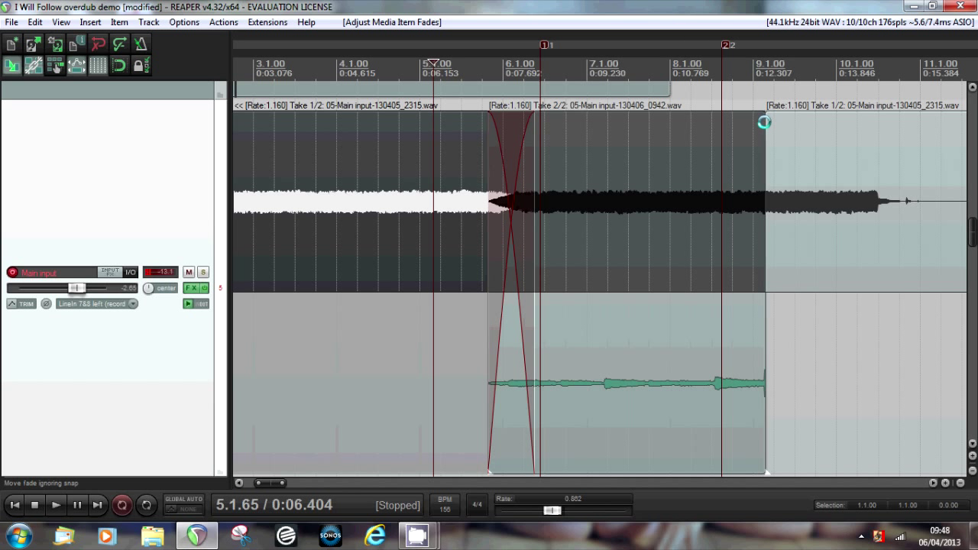
Fade out Take 2's end, extend it over the final item, and shorten the crossfade before bar 9
left_click(757, 119)
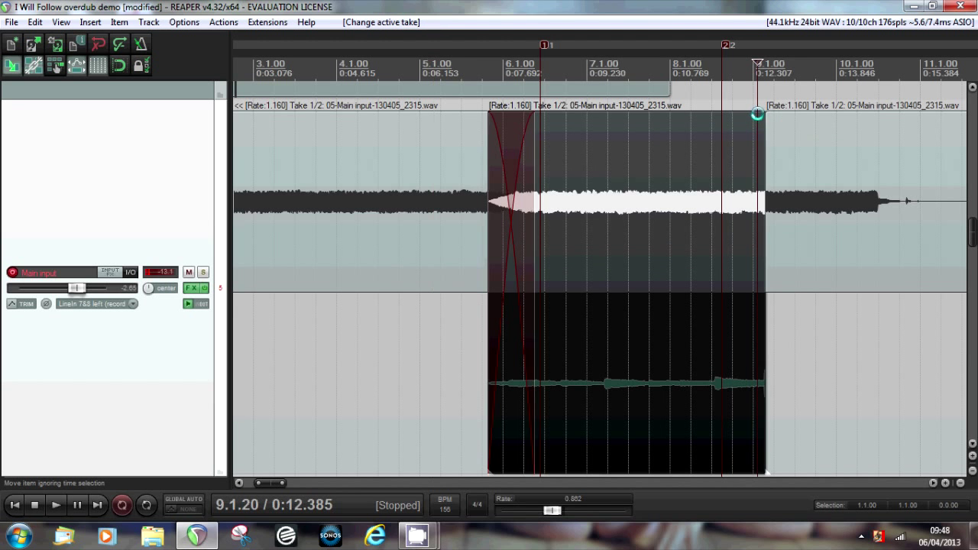
mouse_move(757, 119)
left_mouse_down()
mouse_move(722, 120)
mouse_move(801, 118)
mouse_move(793, 119)
left_mouse_up()
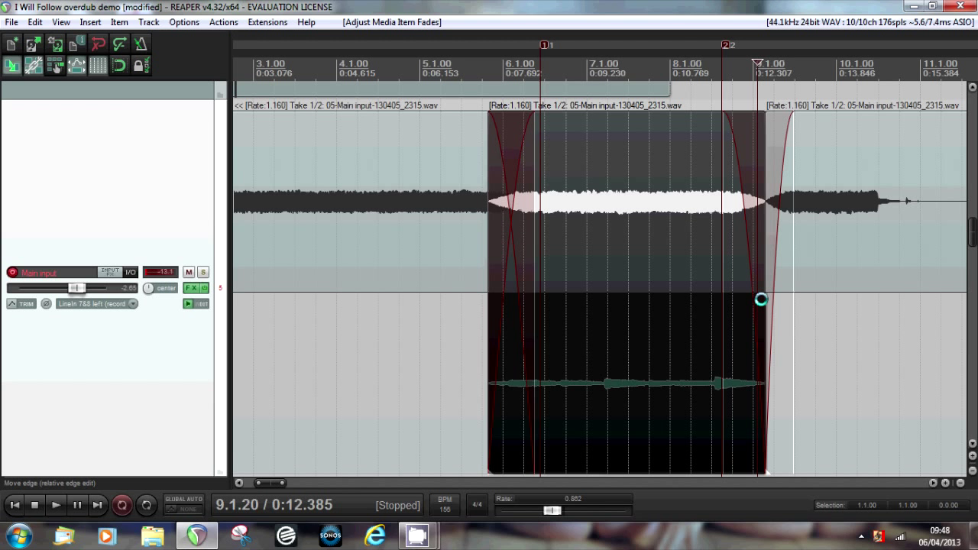
left_click_drag(761, 299, 775, 299)
mouse_move(758, 113)
left_mouse_down()
mouse_move(733, 120)
mouse_move(752, 115)
left_mouse_up()
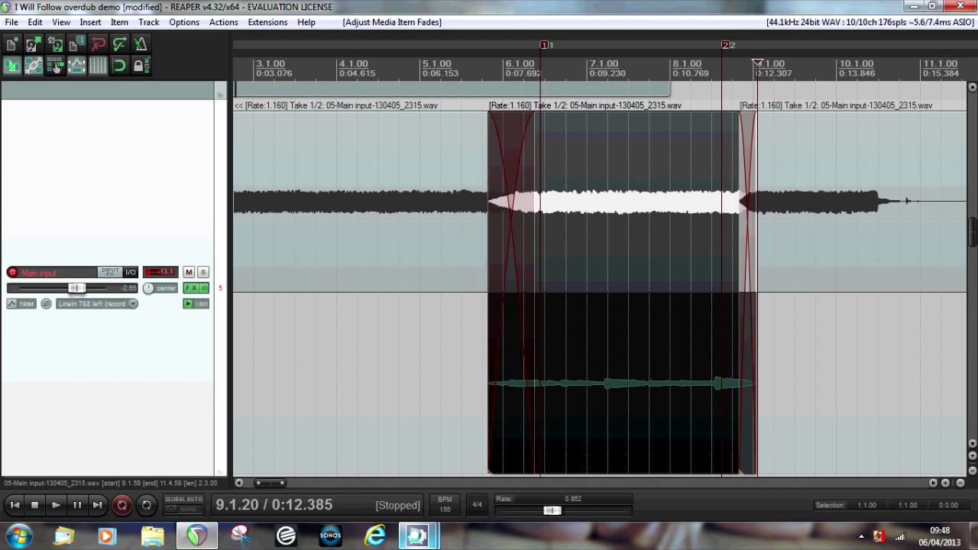
left_click(346, 482)
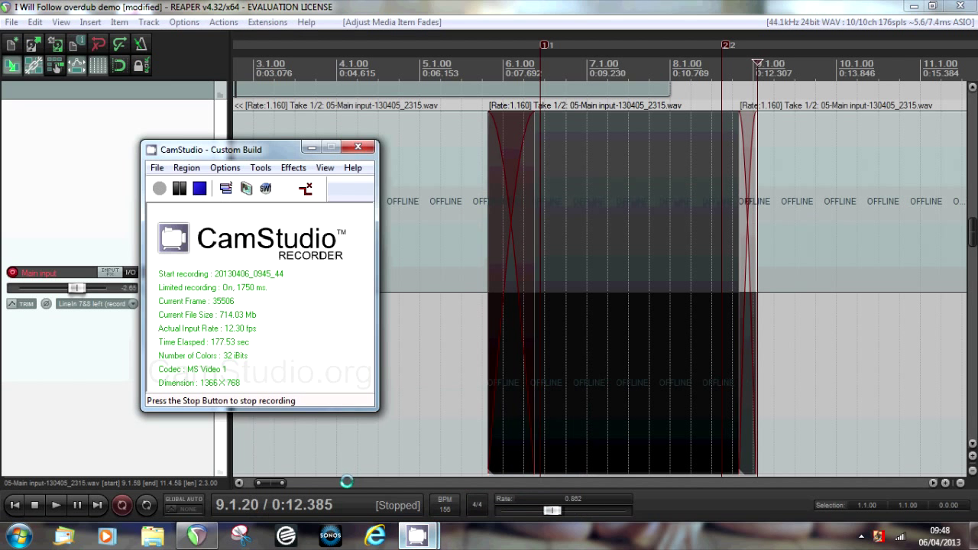